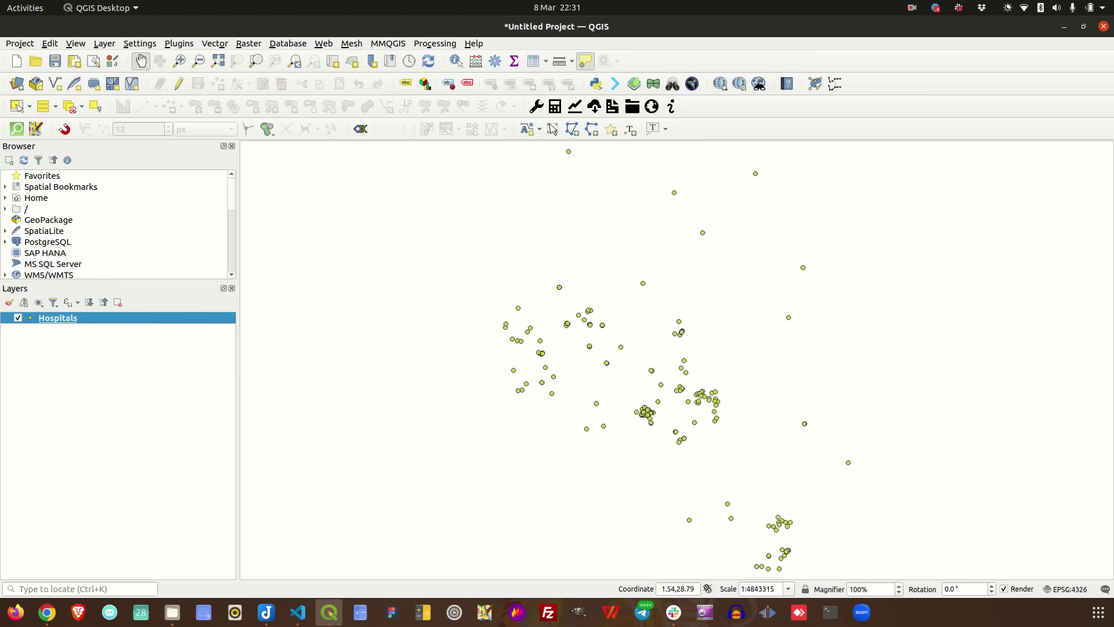
Open the Hospitals layer properties, then close them again without changes
double_click(157, 323)
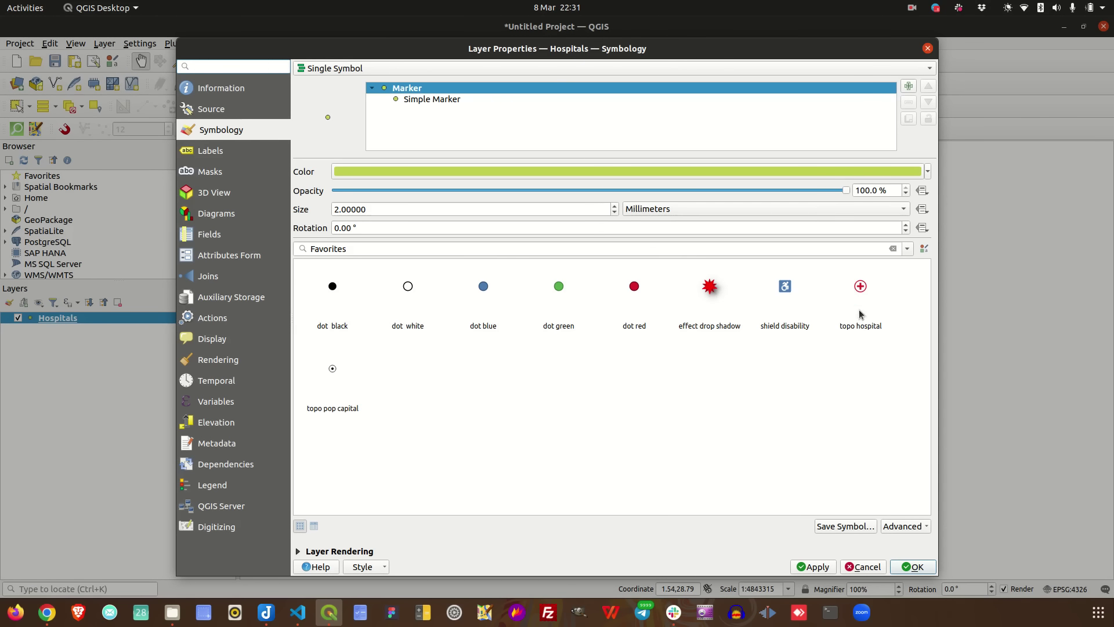
mouse_move(859, 314)
left_click(927, 48)
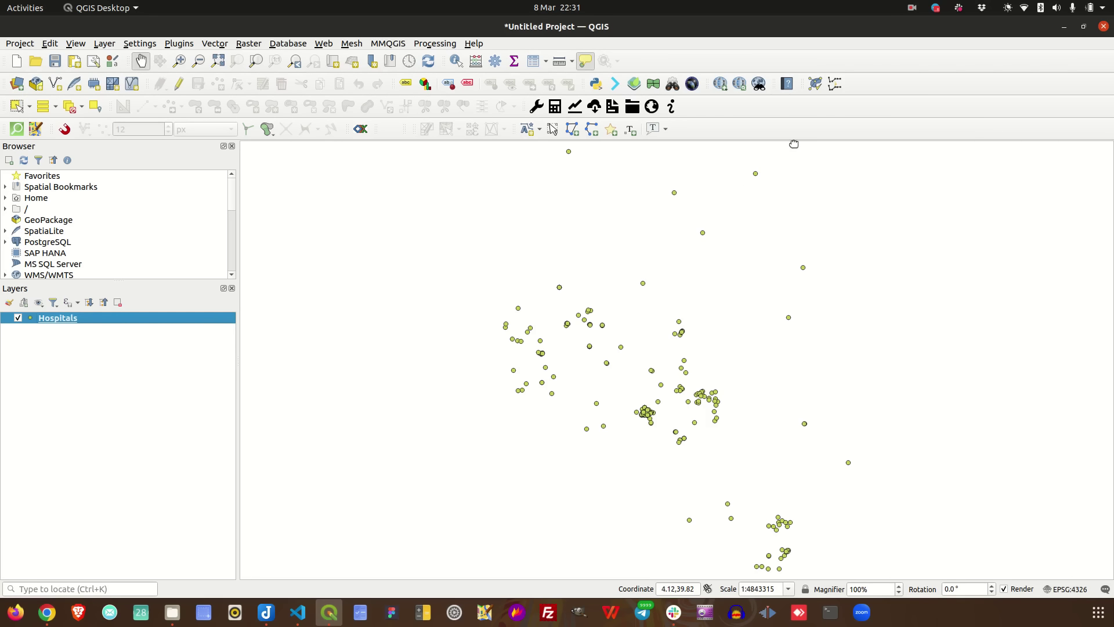
Find the QGIS Resource Sharing plugin among not-installed plugins by searching 'qgis re' and install it
left_click(179, 44)
left_click(194, 57)
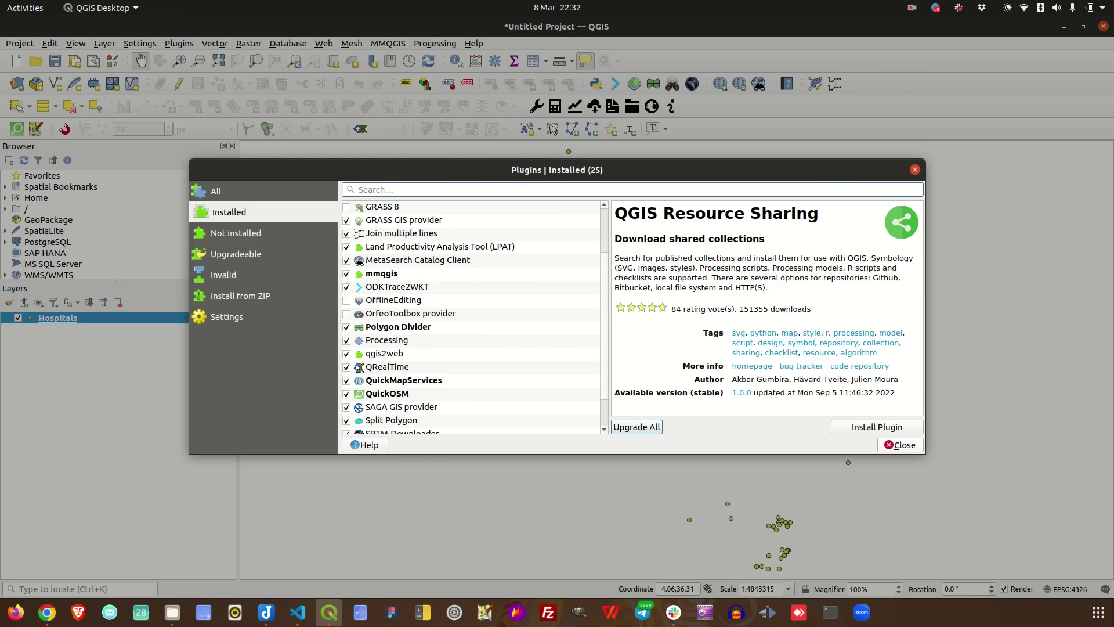
type("qgis")
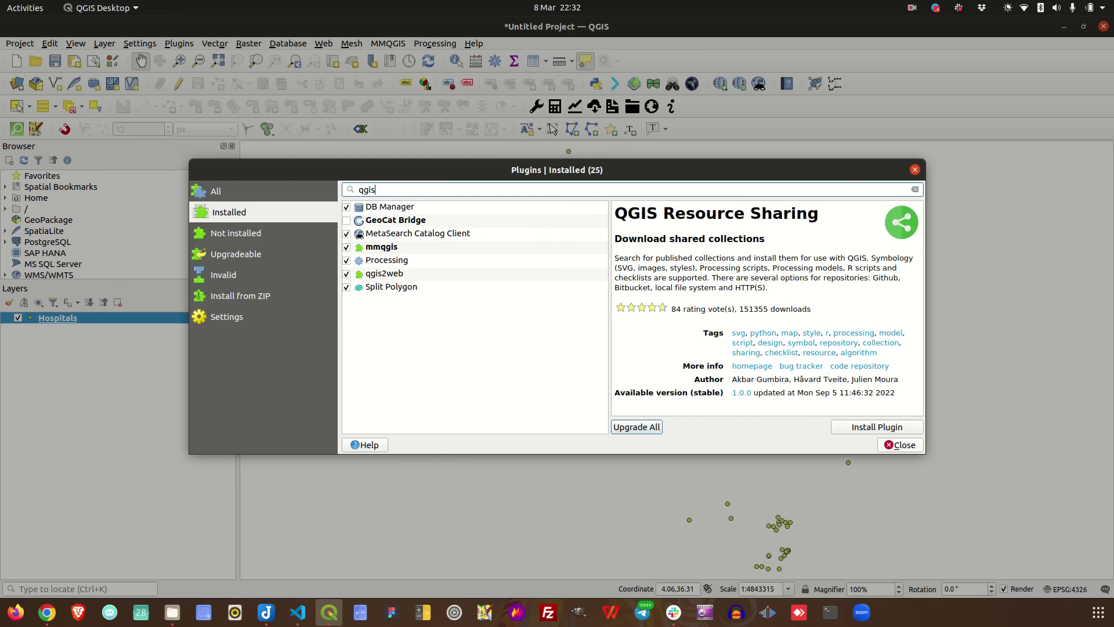
left_click(248, 232)
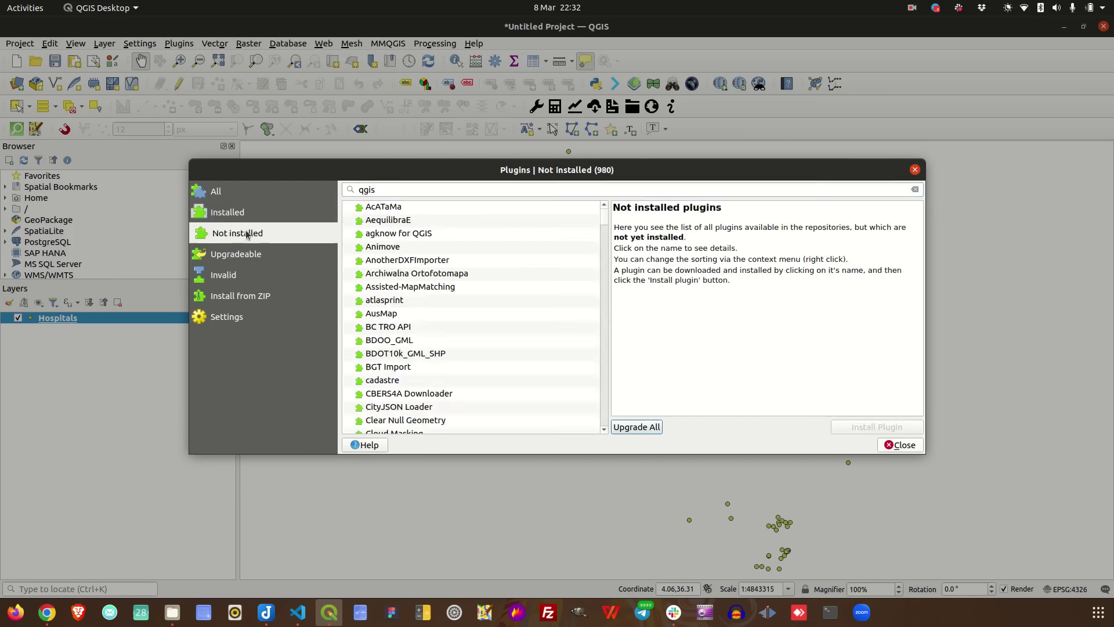
left_click(408, 190)
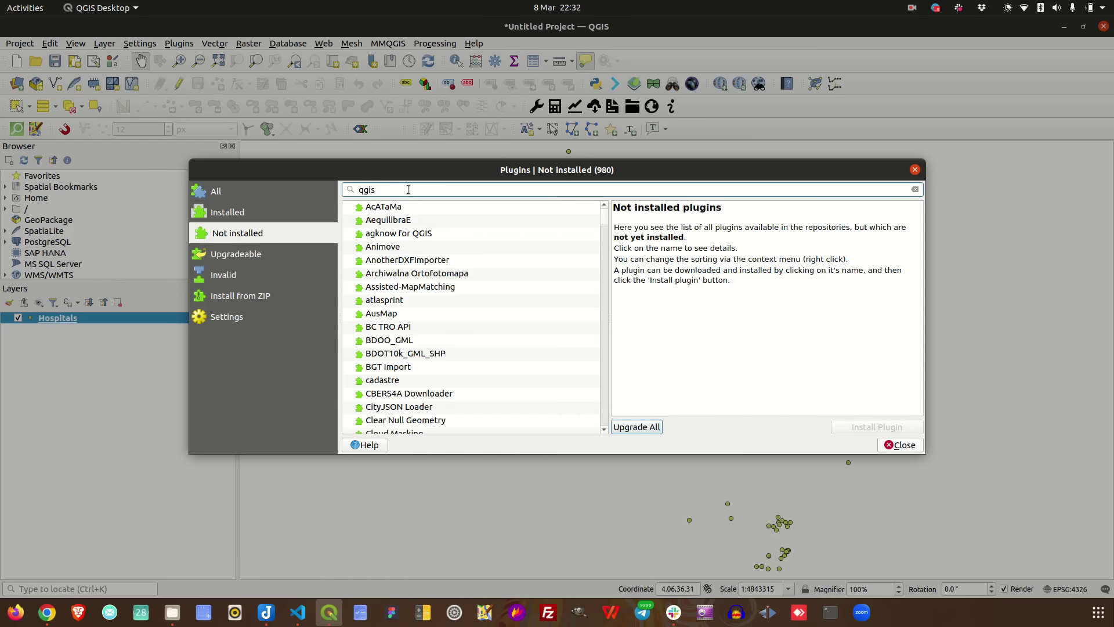
type("re")
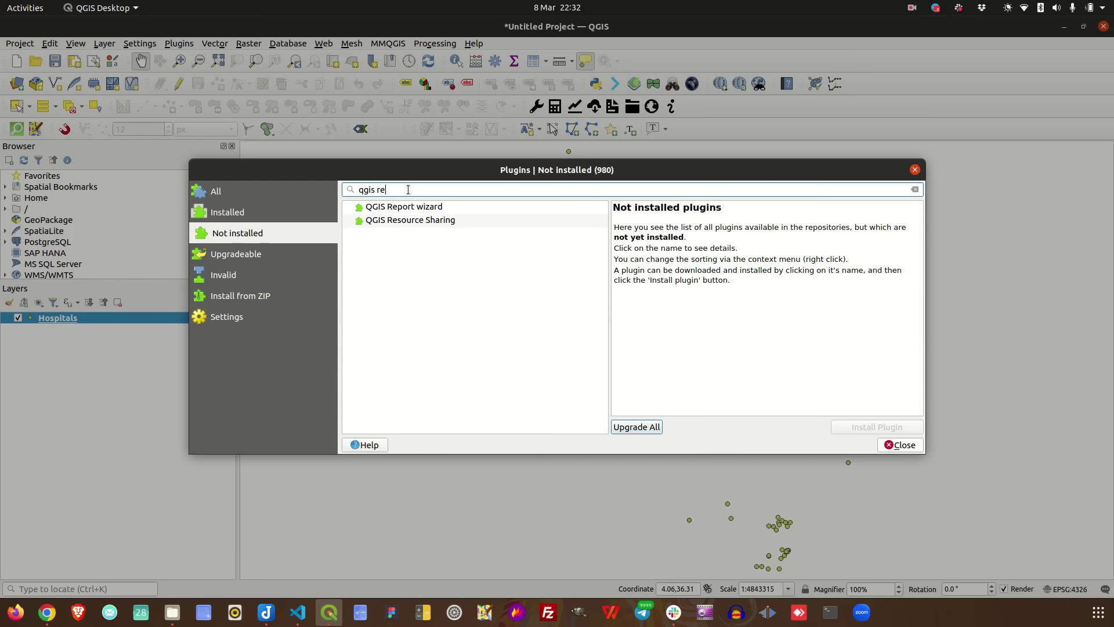
left_click(436, 226)
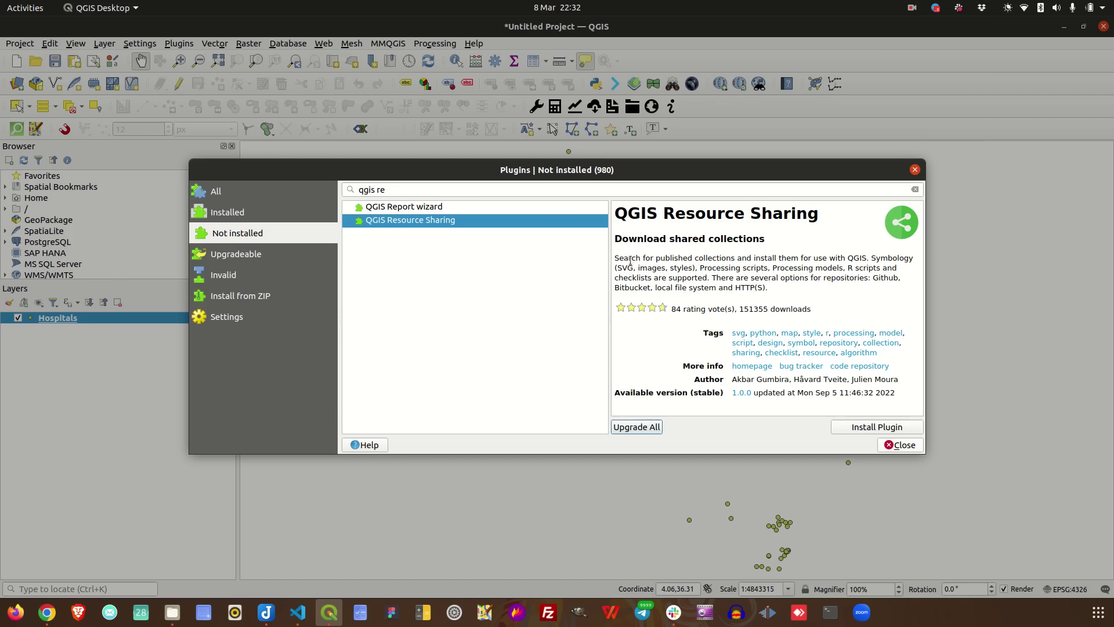
left_click_drag(631, 260, 806, 256)
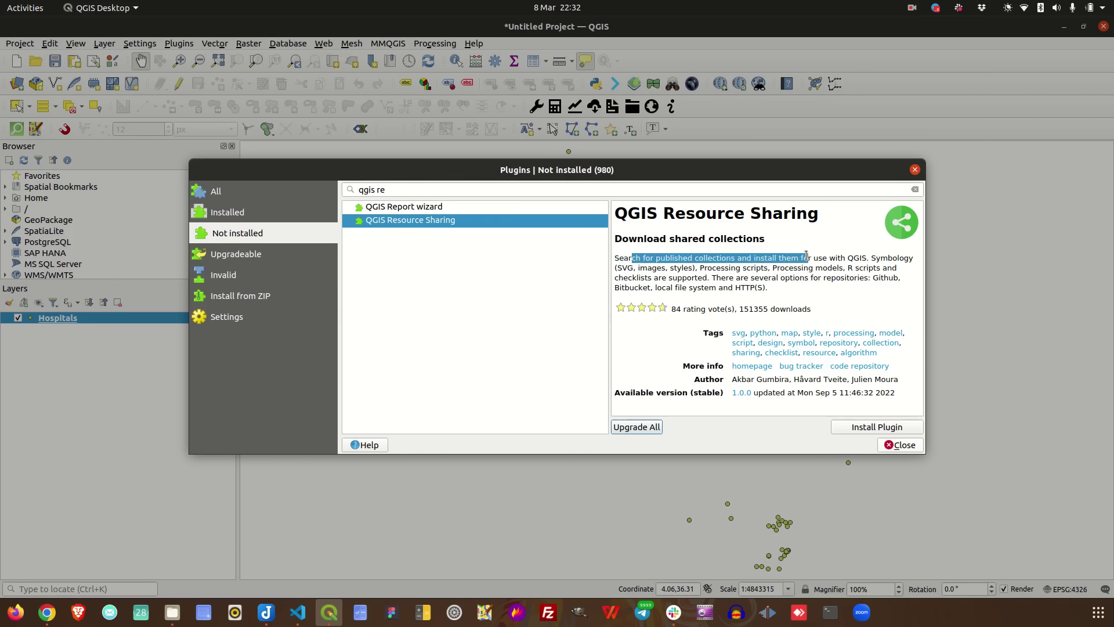
left_click(771, 259)
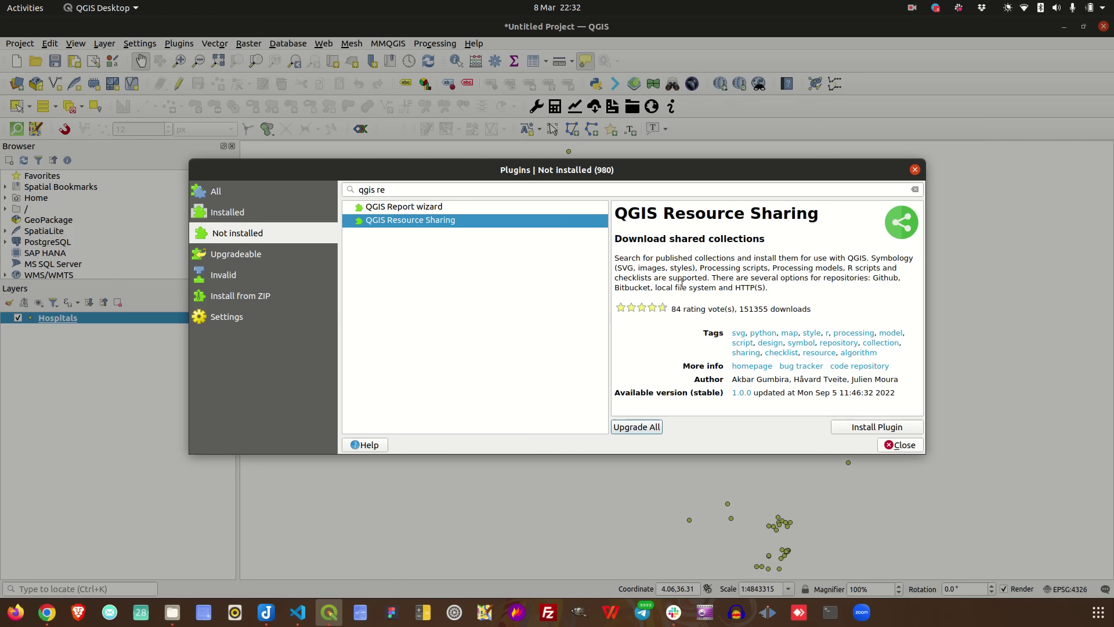
left_click(866, 427)
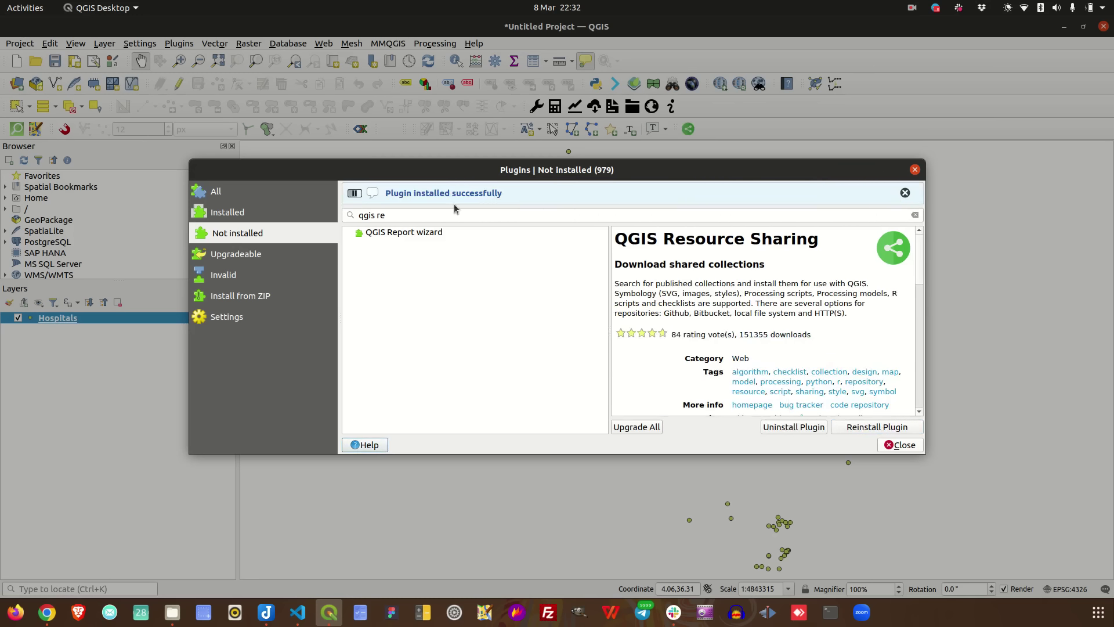
Close the plugin manager and show Resource Sharing's Settings page, including the QGIS Official Repository and Font Awesome entries
left_click(915, 170)
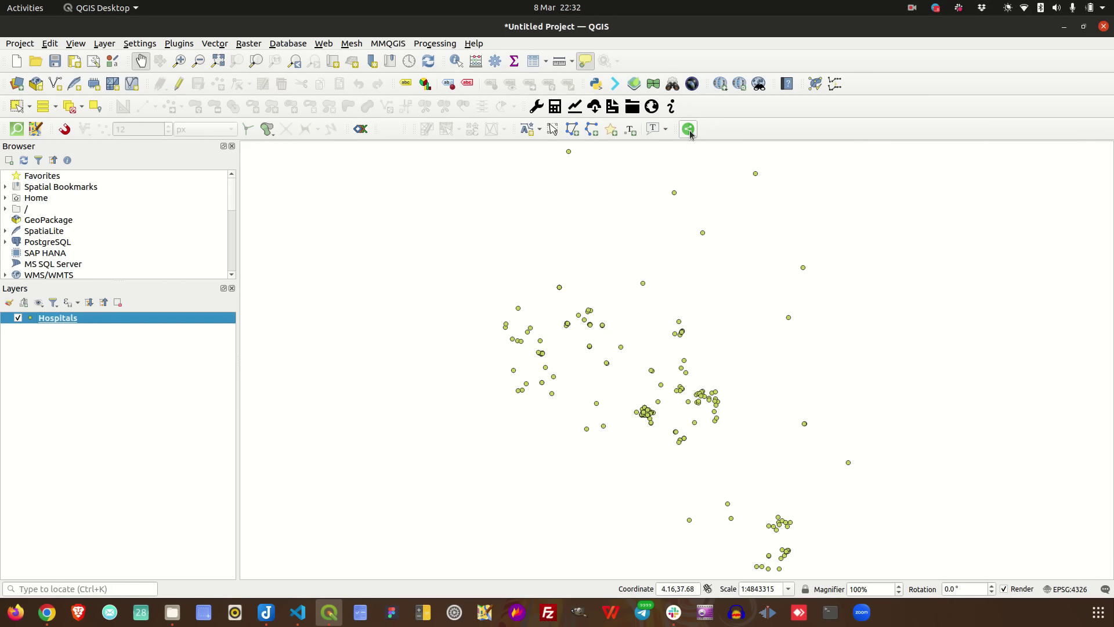
left_click(689, 129)
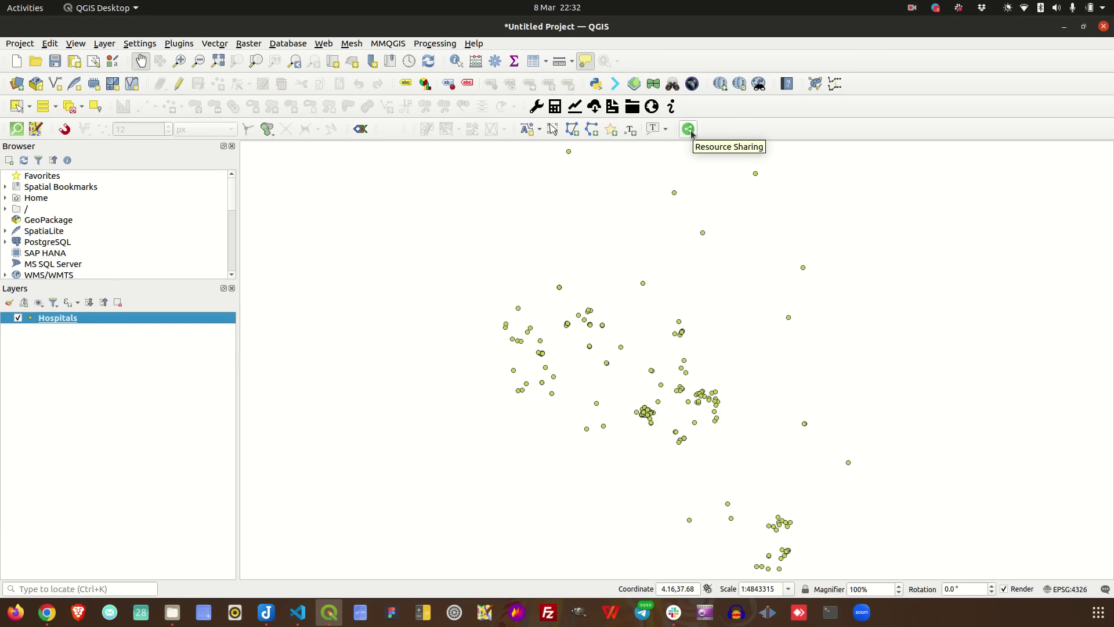
left_click(374, 187)
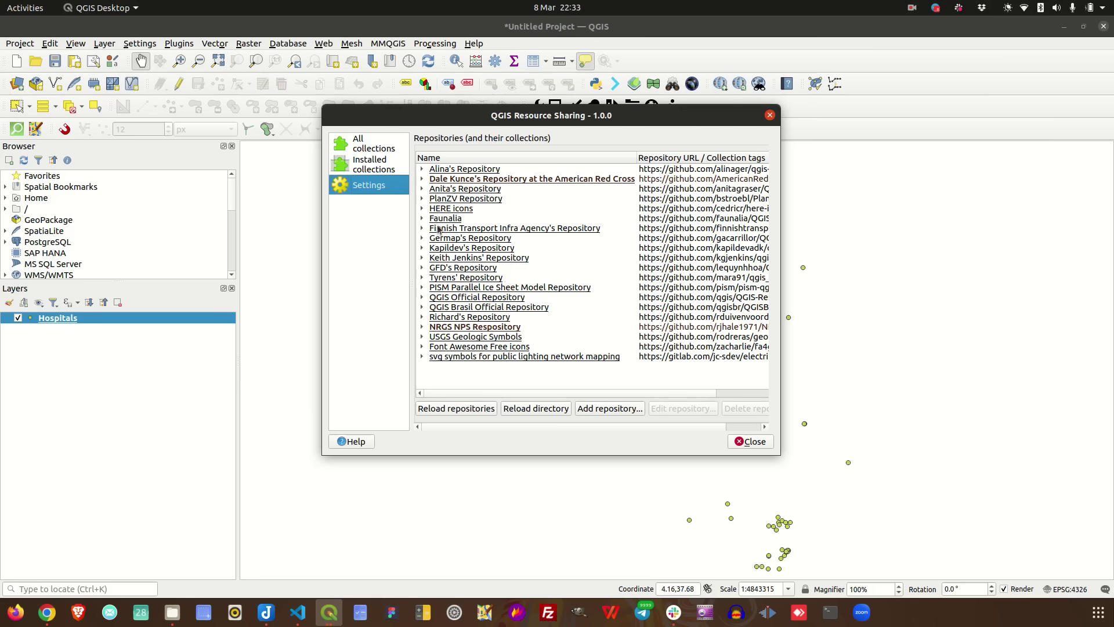
left_click(422, 208)
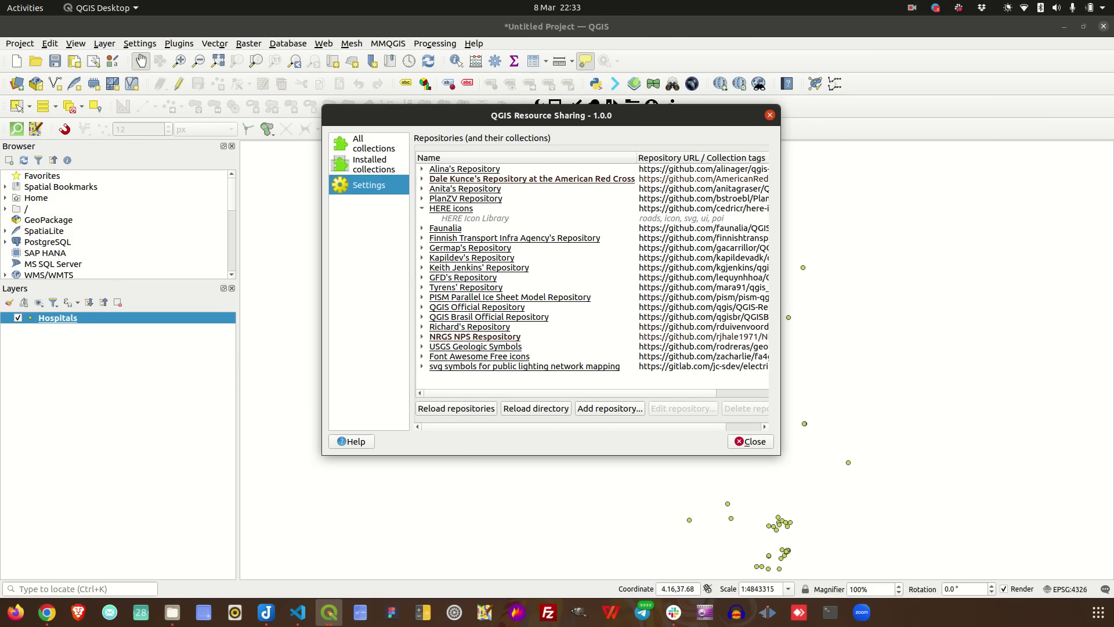
left_click(422, 208)
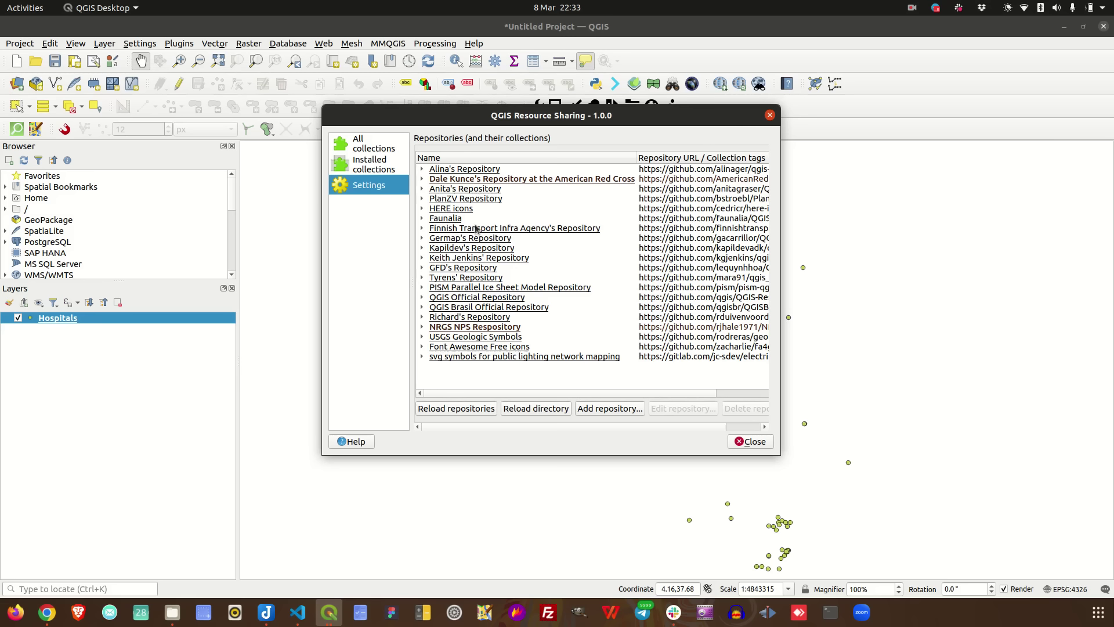
Show all available collections and widen the list so their titles are readable
left_click(372, 152)
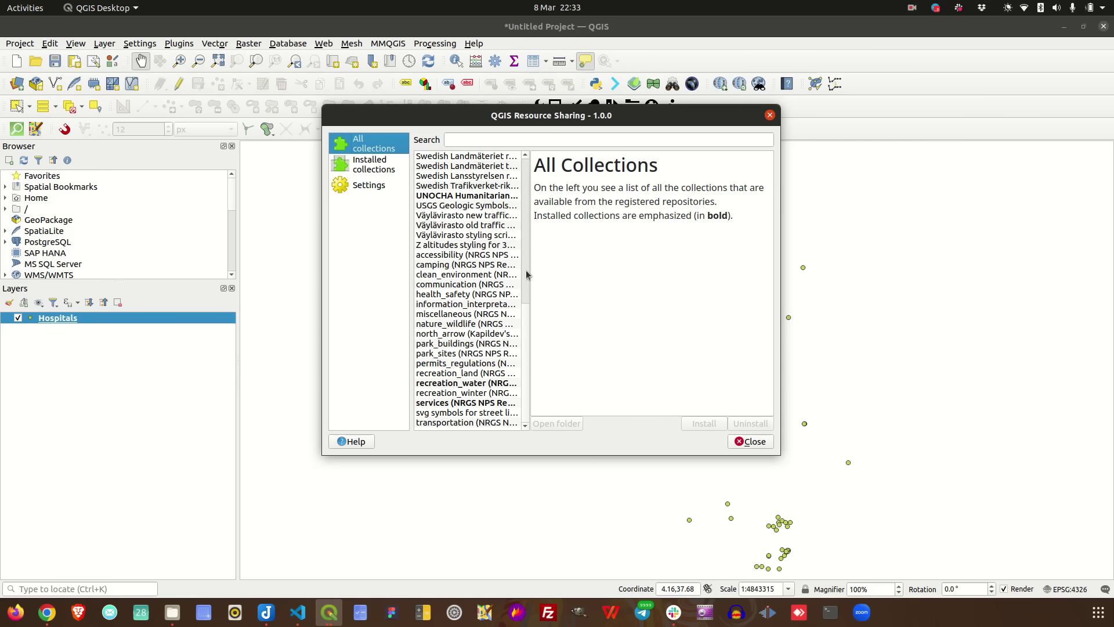
left_click_drag(526, 328, 529, 210)
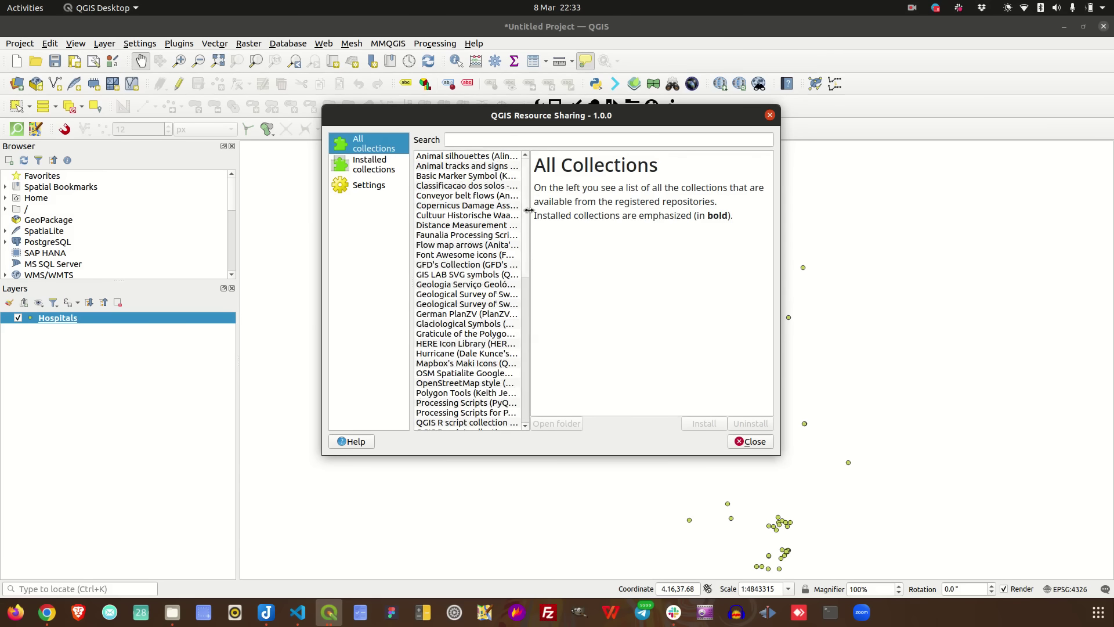
left_click_drag(530, 260, 542, 261)
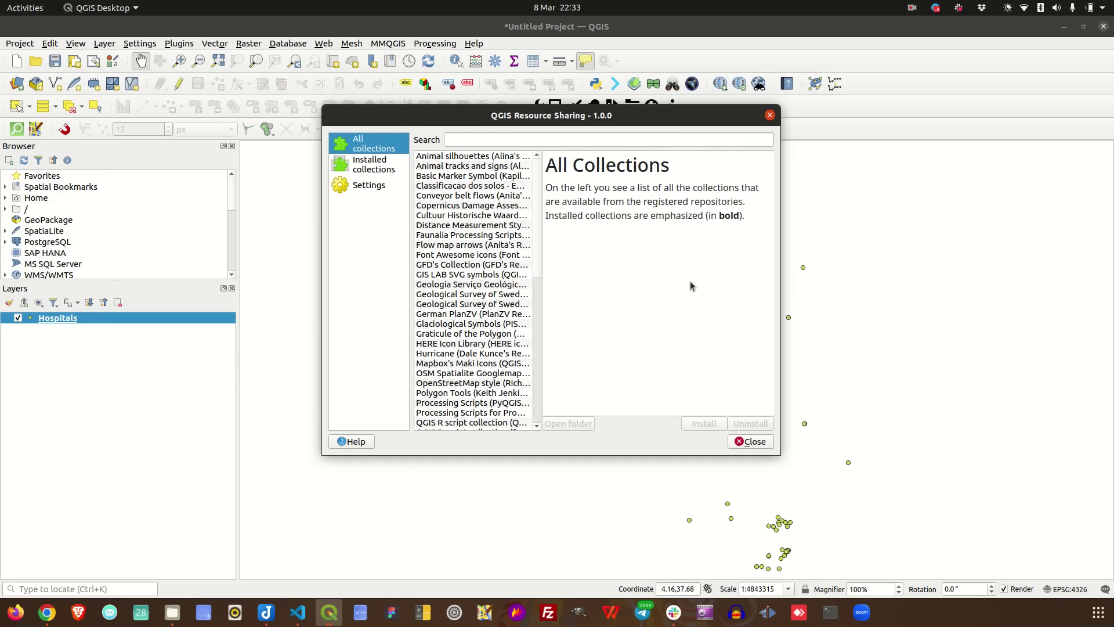
scroll(476, 304, "down", 3)
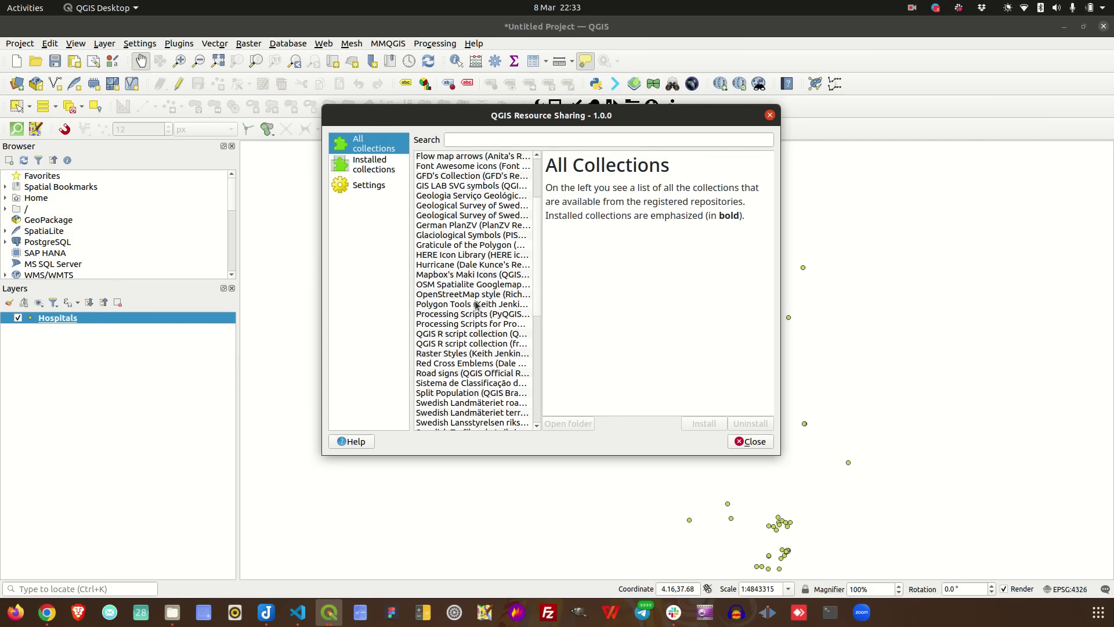
Search collections for 'heal' and install health_safety, with its 38 SVG icons
left_click(484, 141)
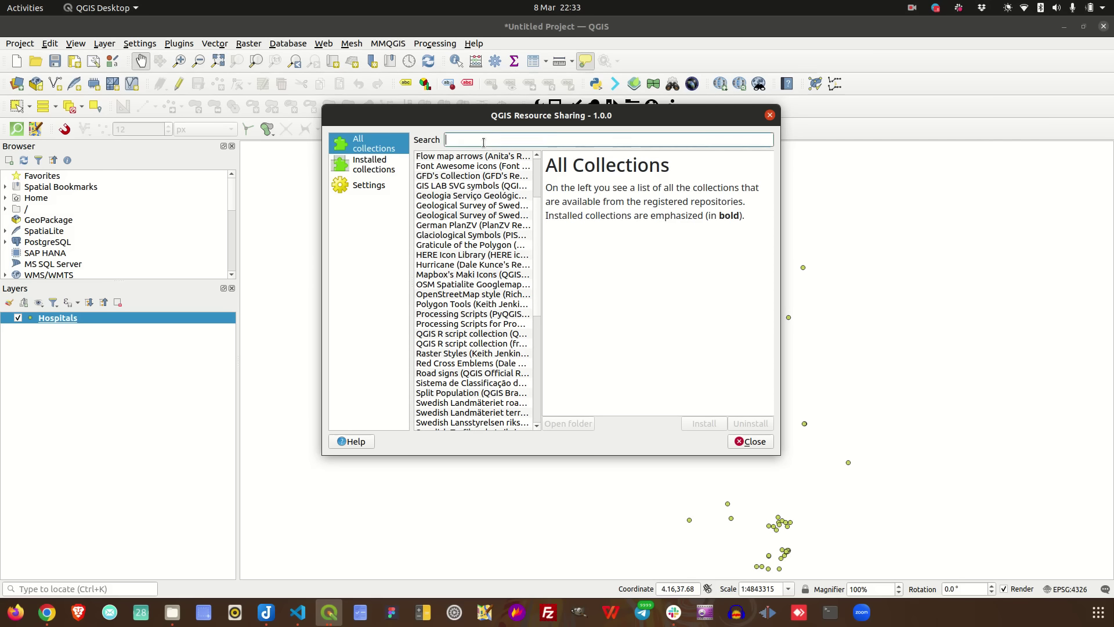
type("heal")
left_click(500, 156)
left_click_drag(781, 279, 1023, 279)
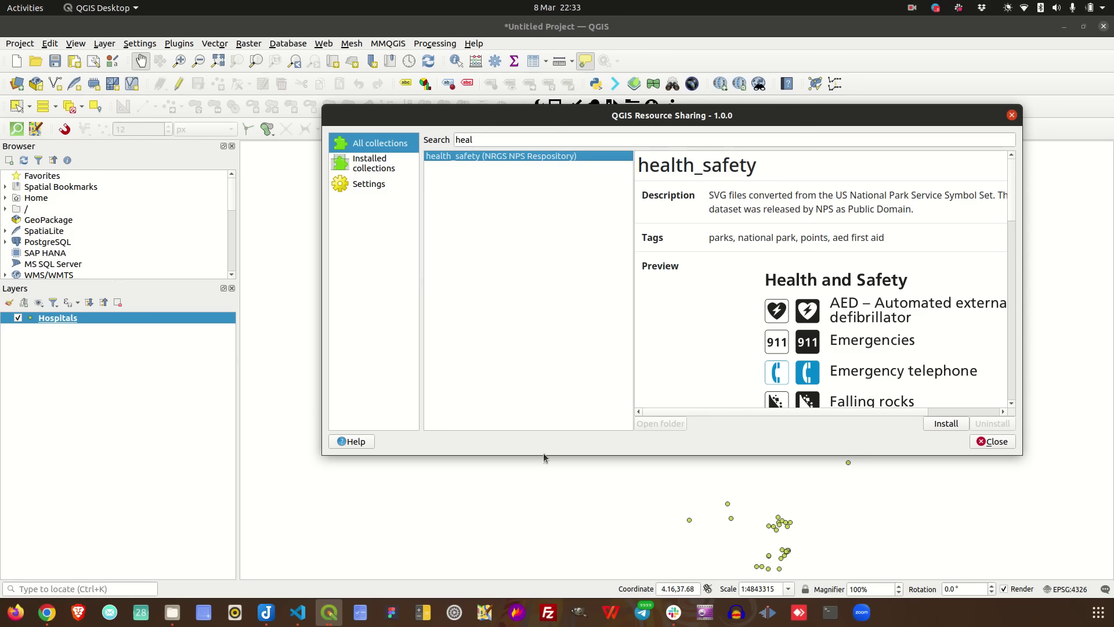
left_click_drag(543, 454, 544, 508)
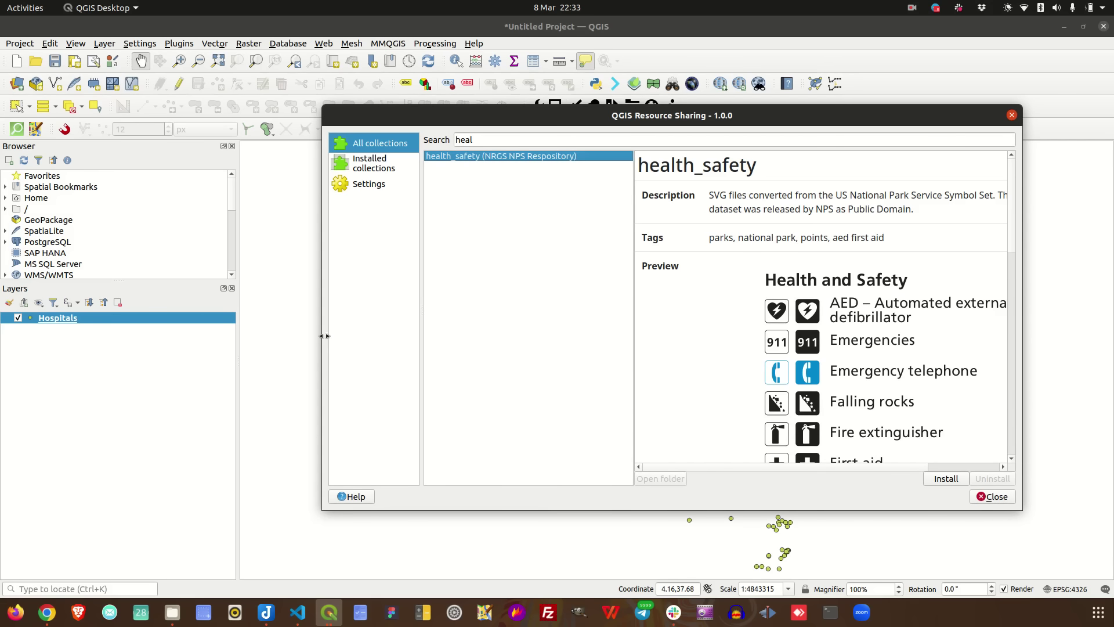
left_click_drag(323, 335, 237, 335)
scroll(717, 306, "down", 5)
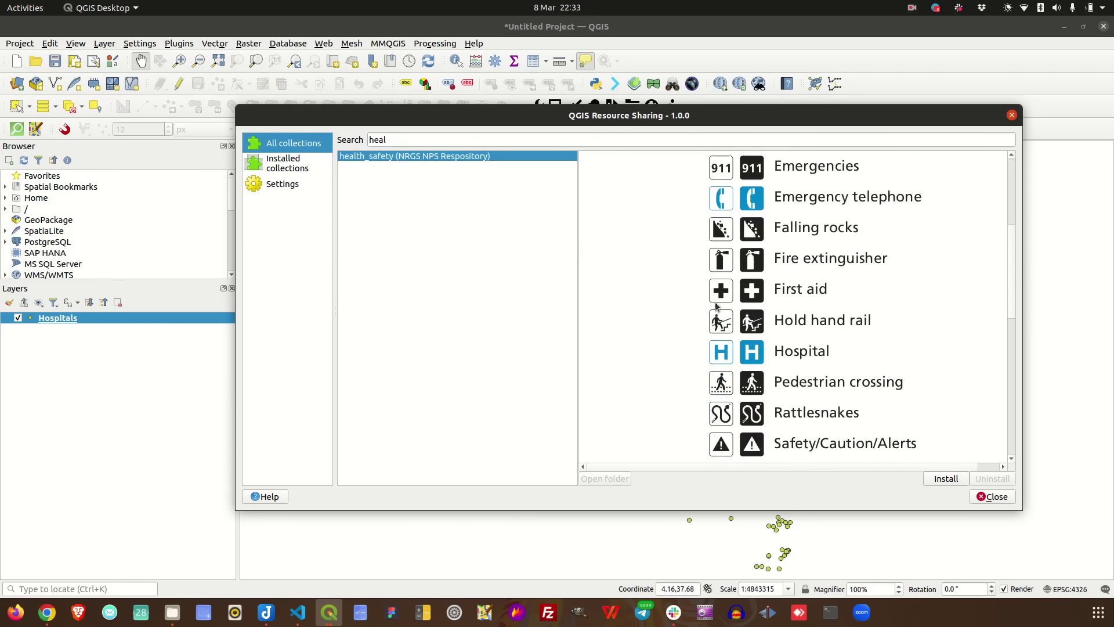
scroll(716, 306, "down", 5)
scroll(762, 262, "up", 2)
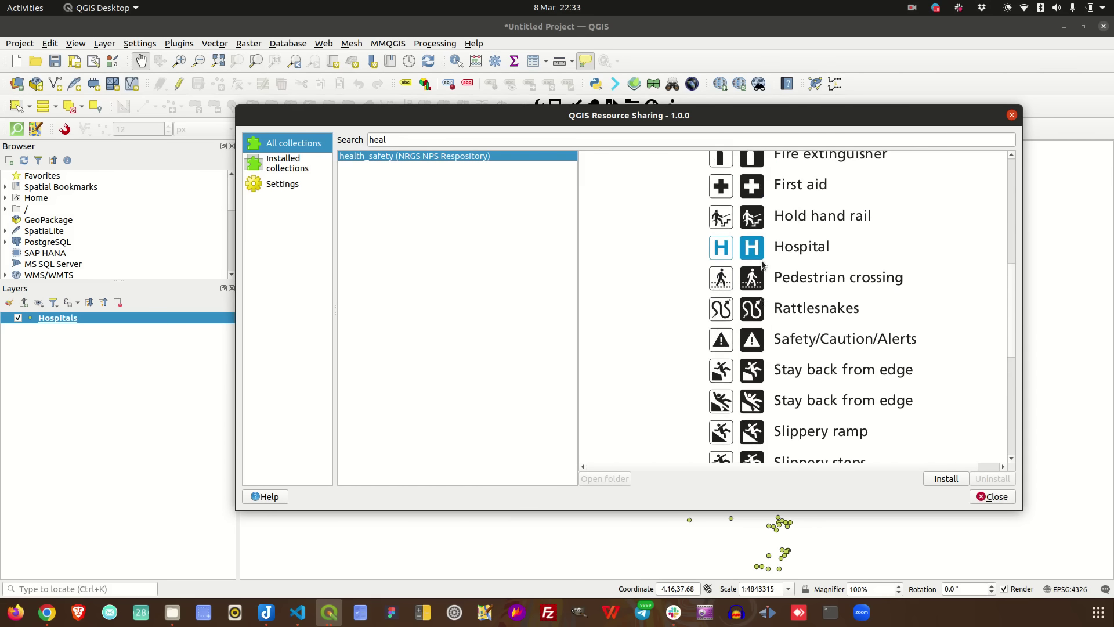
scroll(762, 260, "up", 2)
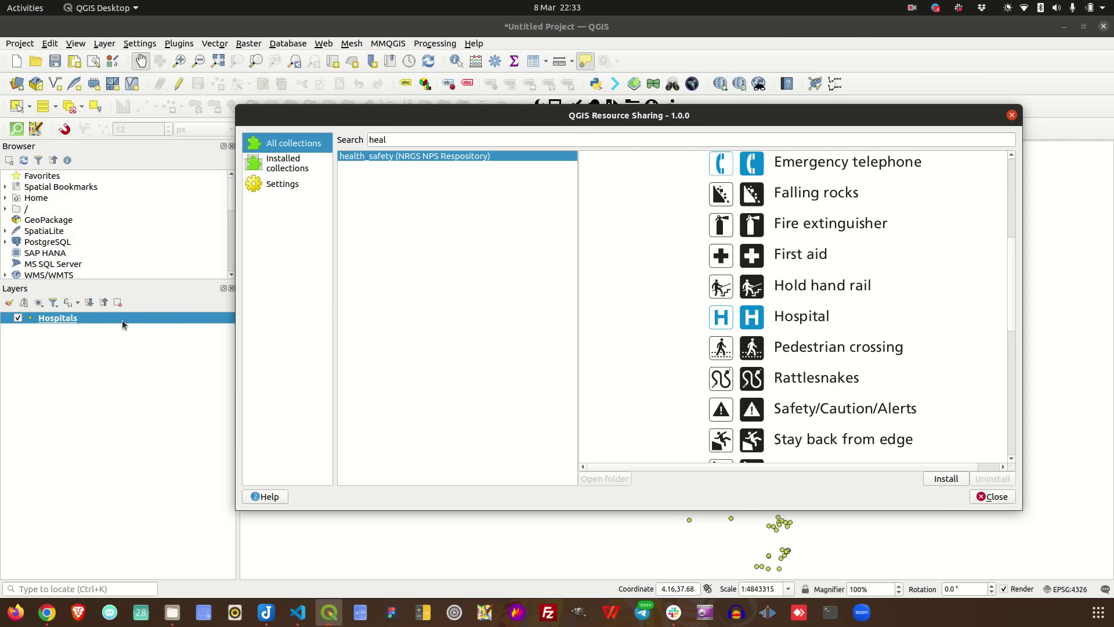
scroll(836, 290, "up", 1)
scroll(829, 273, "down", 3)
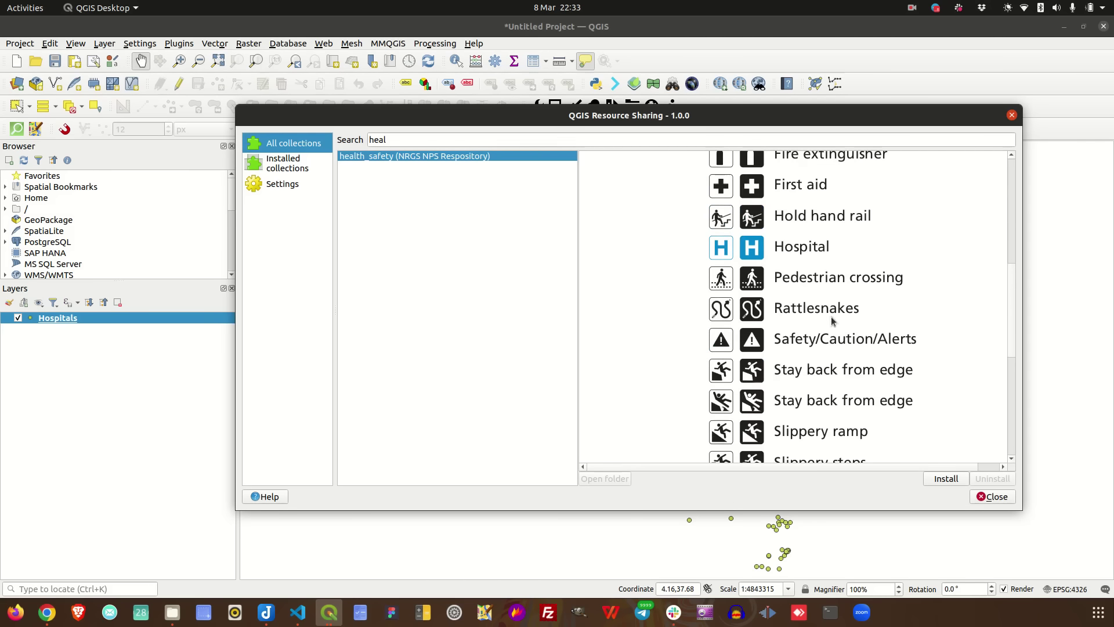
left_click(937, 477)
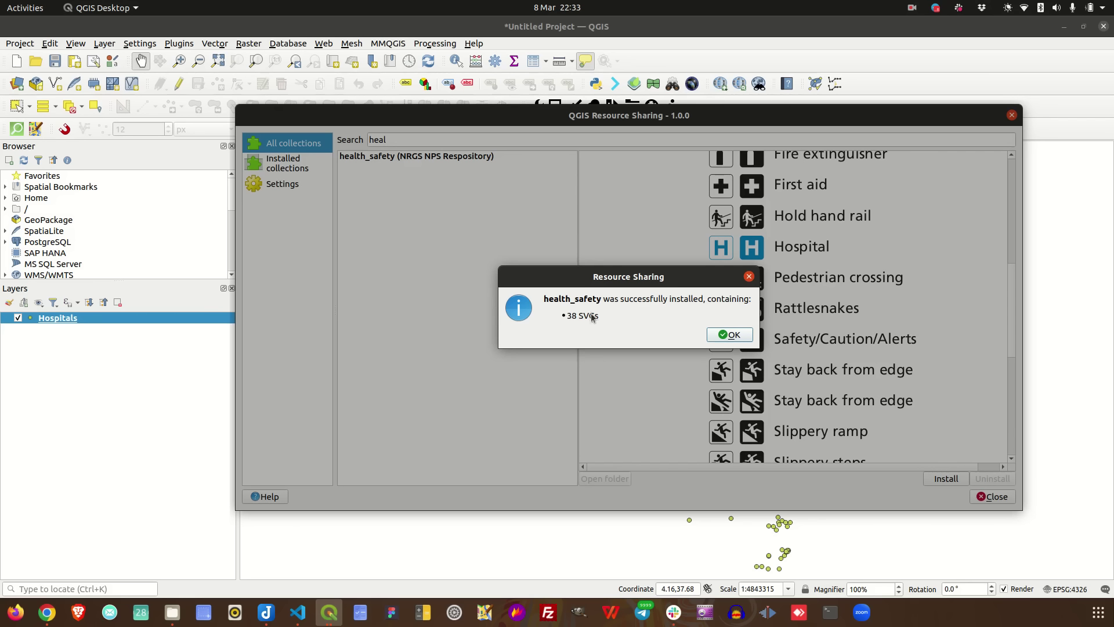
left_click(729, 335)
Search for 'mapbo' and install Mapbox's Maki Icons collection with its 228 SVGs
key("BackSpace")
key("BackSpace")
key("BackSpace")
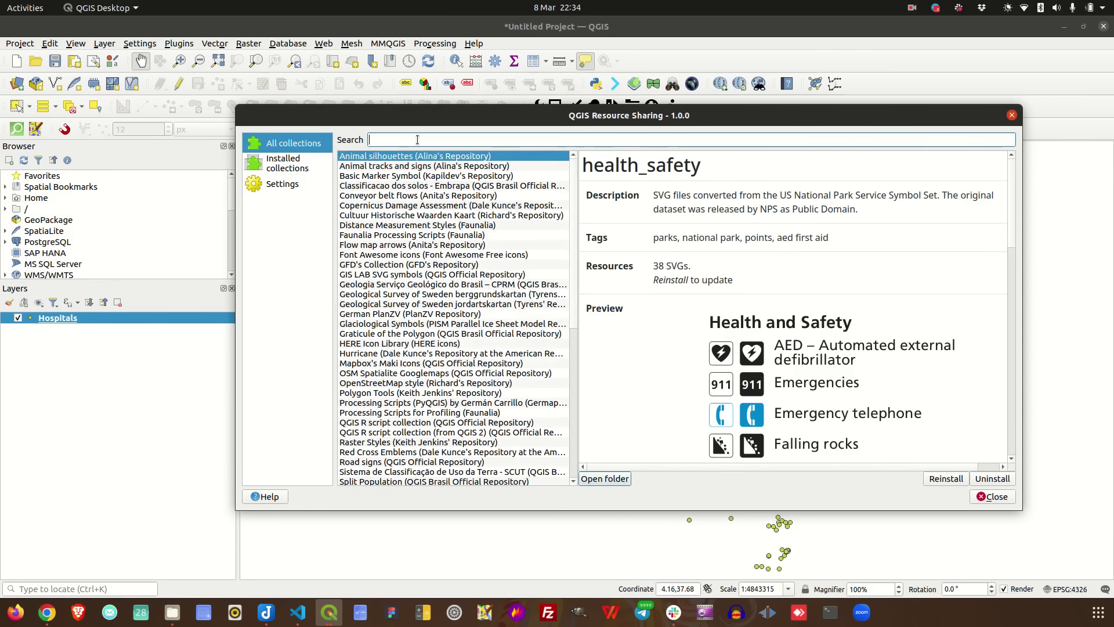
type("map")
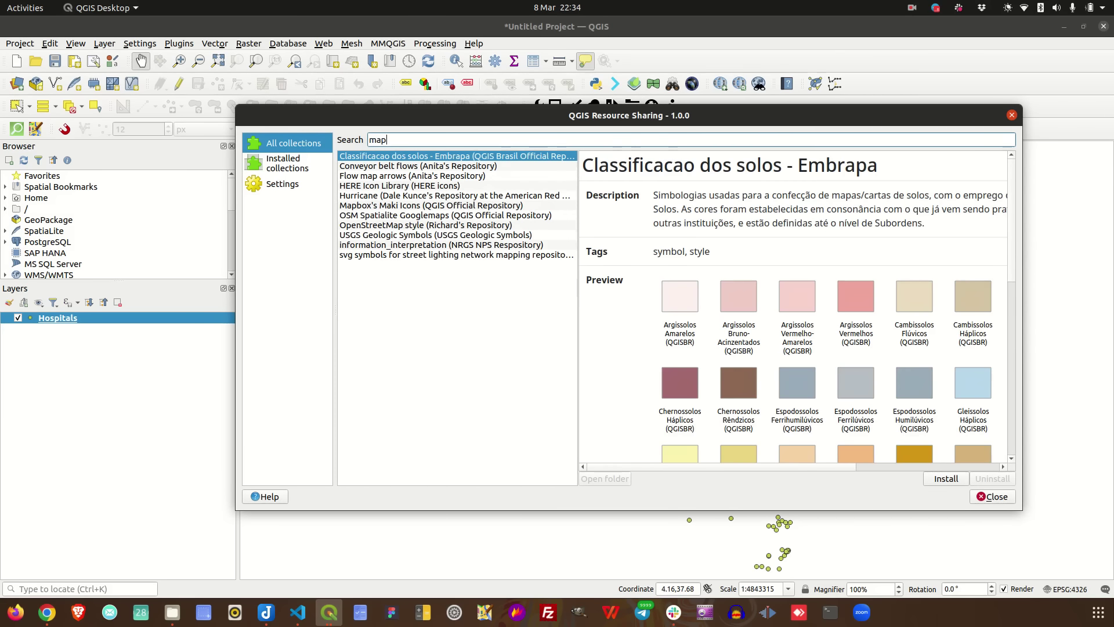
type("bo")
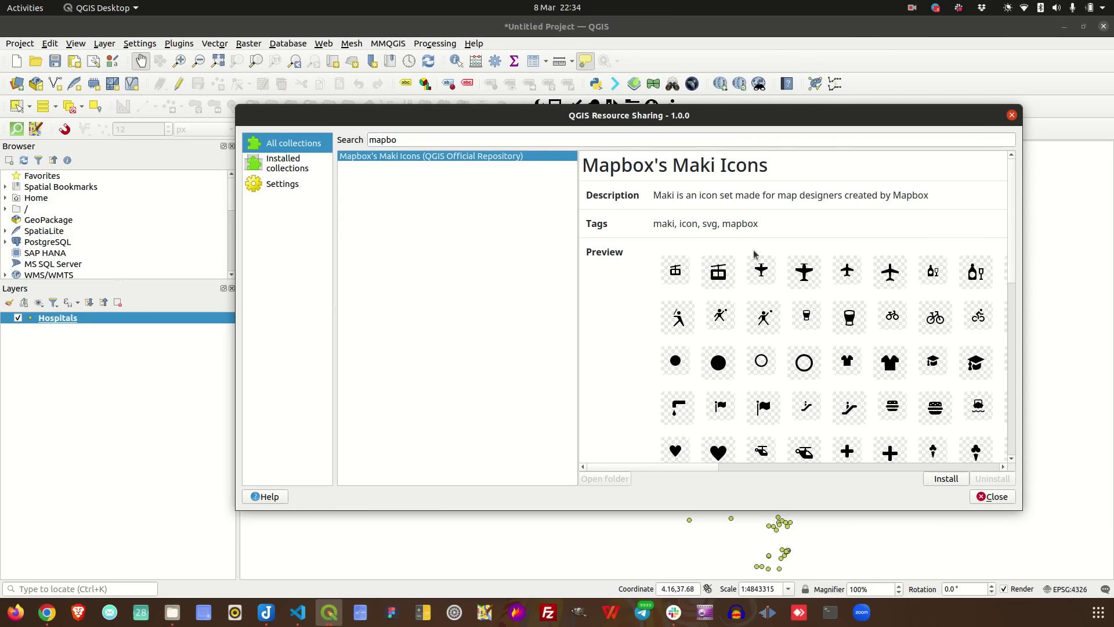
scroll(742, 211, "down", 5)
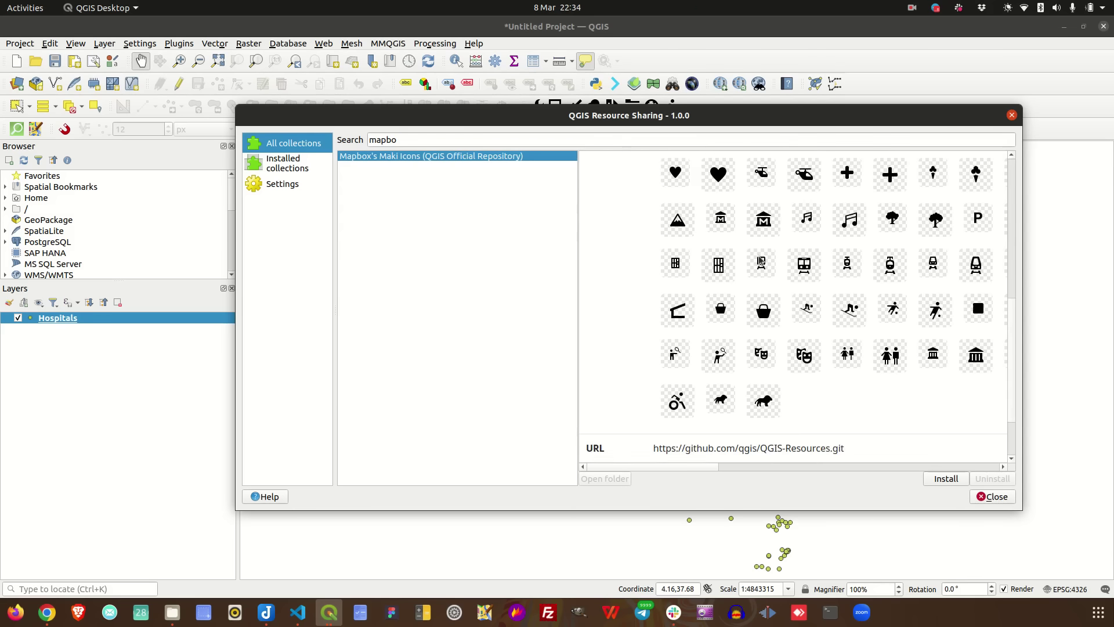
scroll(757, 263, "up", 3)
scroll(758, 262, "up", 3)
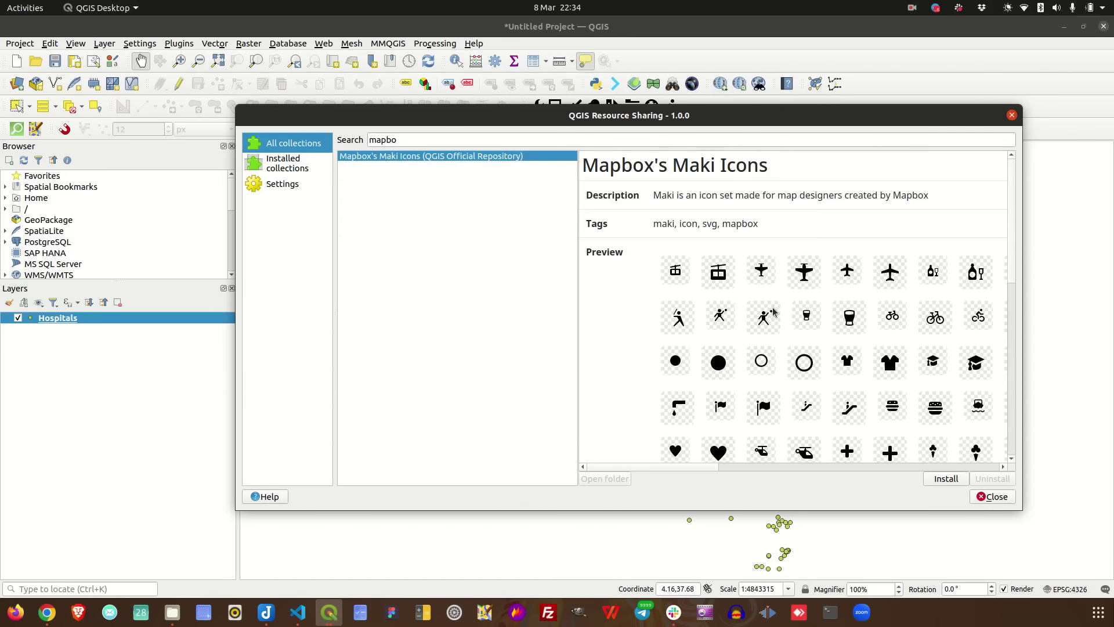
scroll(774, 319, "down", 6)
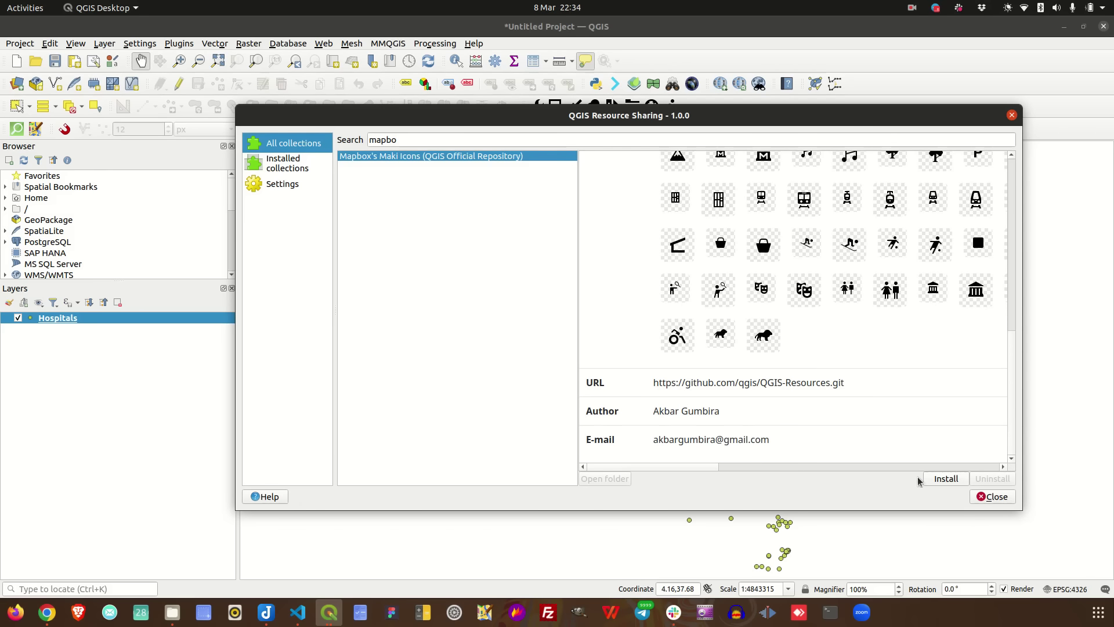
left_click(944, 480)
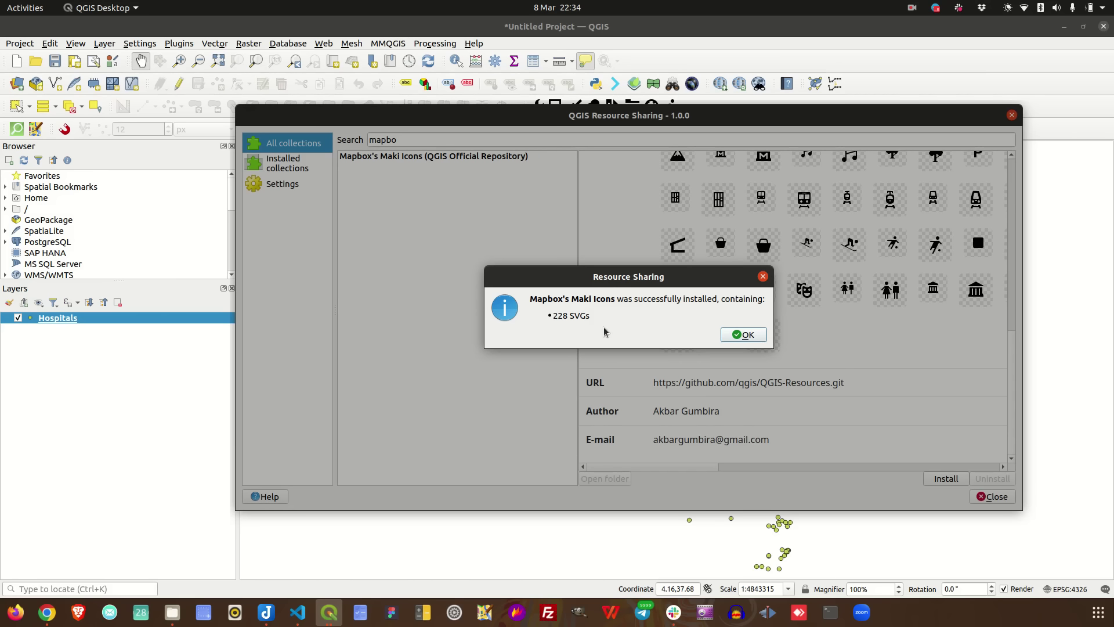
left_click(754, 336)
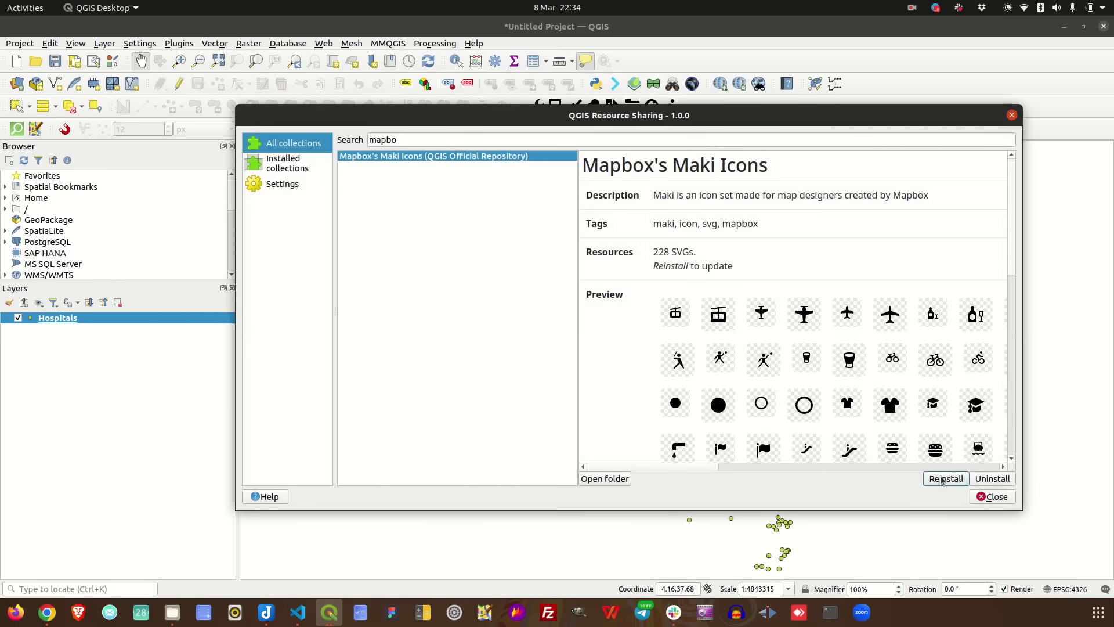
Return to the Hospitals Symbology, clear the Favorites filter and show the 2 mm green Simple Marker settings
left_click(993, 497)
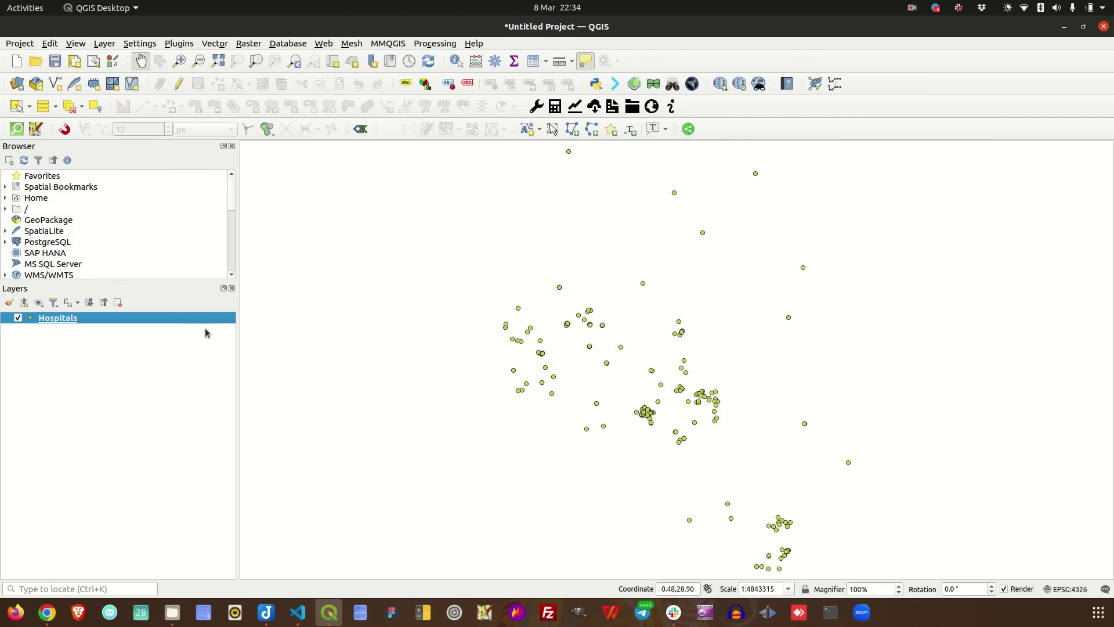
double_click(149, 320)
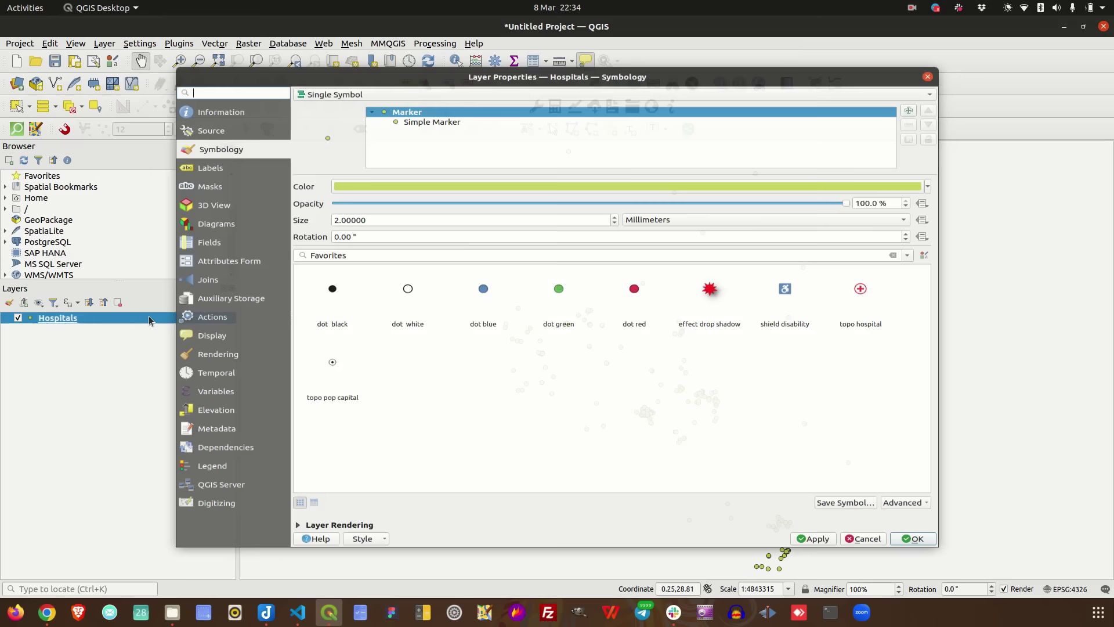
left_click(366, 249)
key("BackSpace")
key("BackSpace")
key("BackSpace")
key("BackSpace")
key("BackSpace")
key("BackSpace")
key("BackSpace")
key("BackSpace")
key("BackSpace")
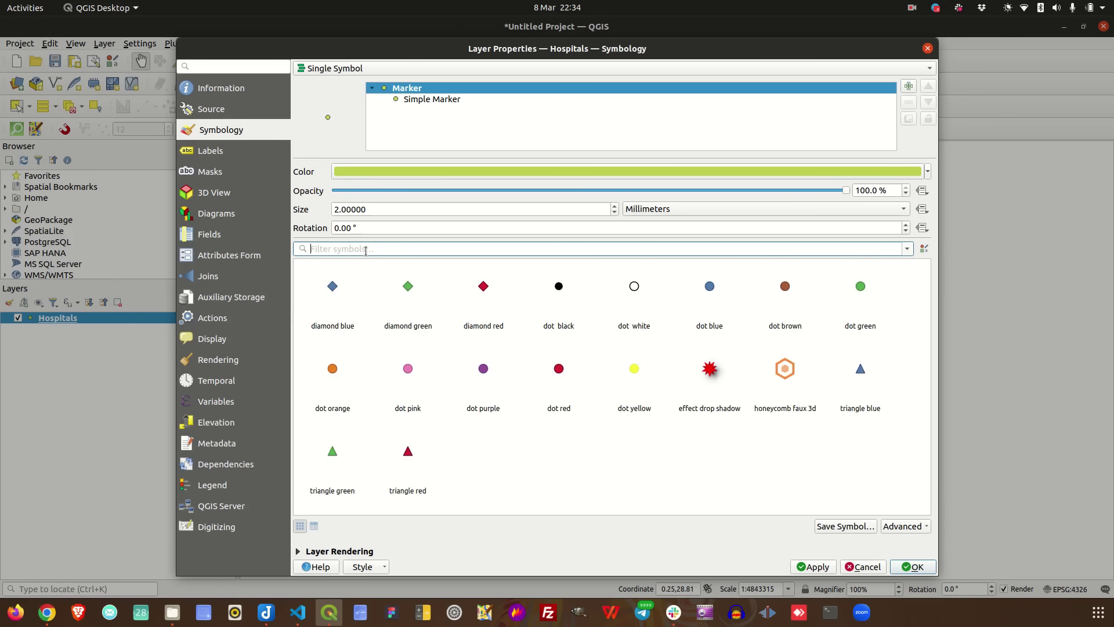
scroll(759, 362, "down", 1)
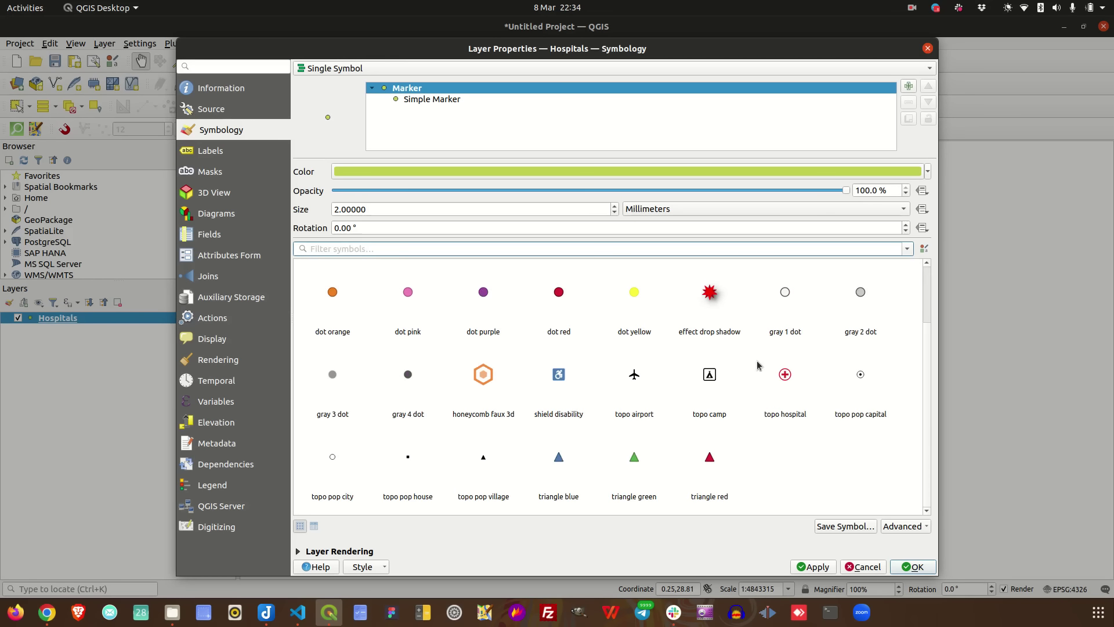
scroll(757, 365, "up", 1)
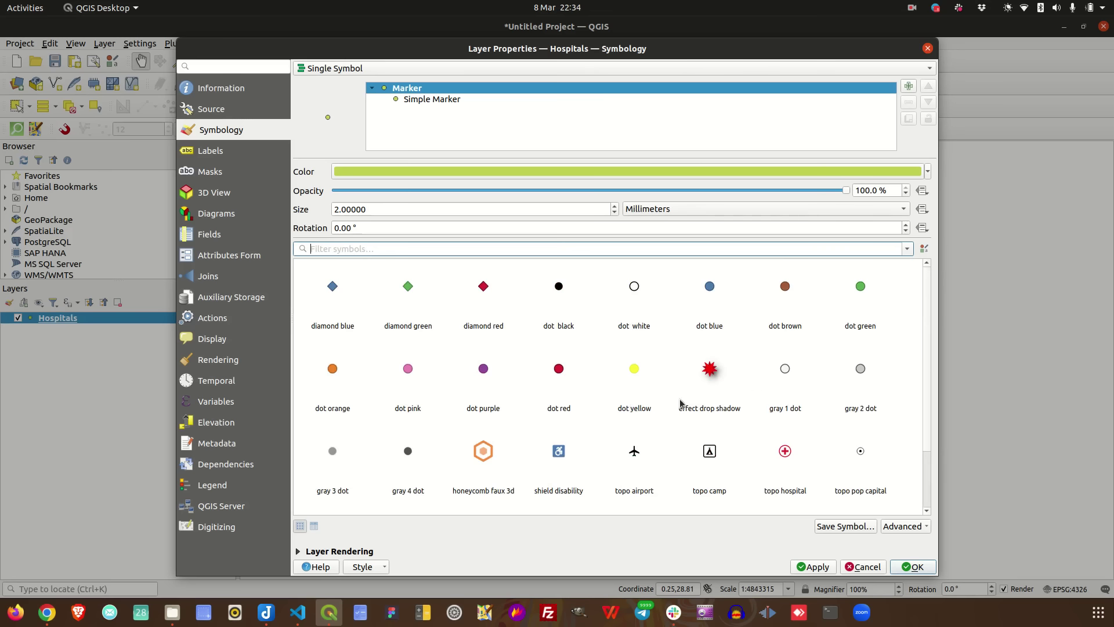
scroll(700, 395, "down", 1)
scroll(686, 367, "up", 1)
left_click(418, 99)
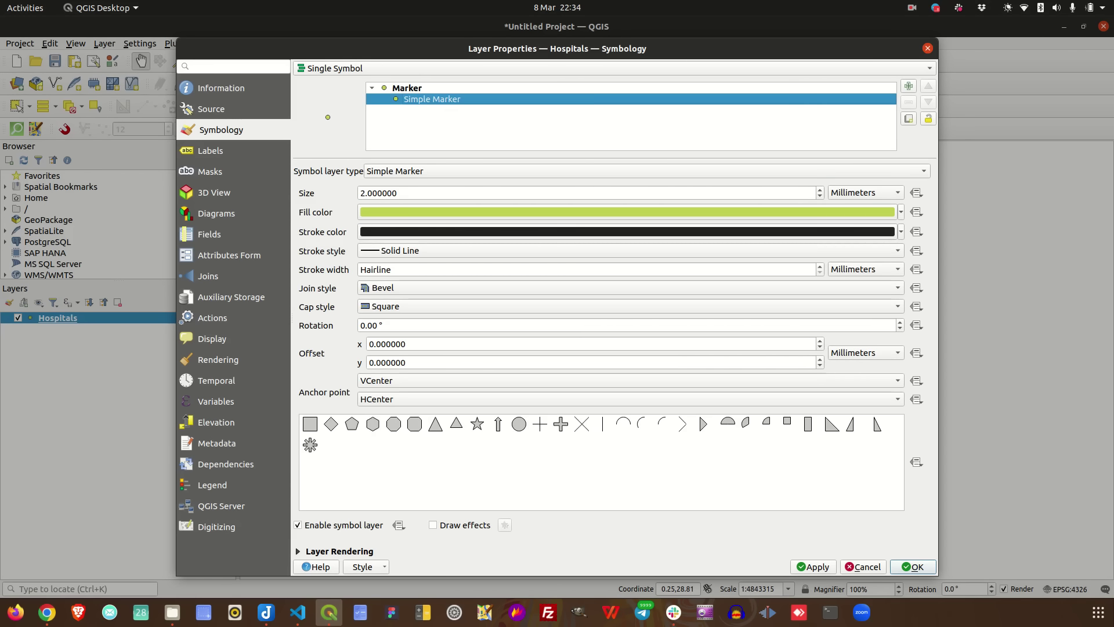
Change the Hospitals symbol layer type from Simple Marker to SVG Marker
left_click(436, 171)
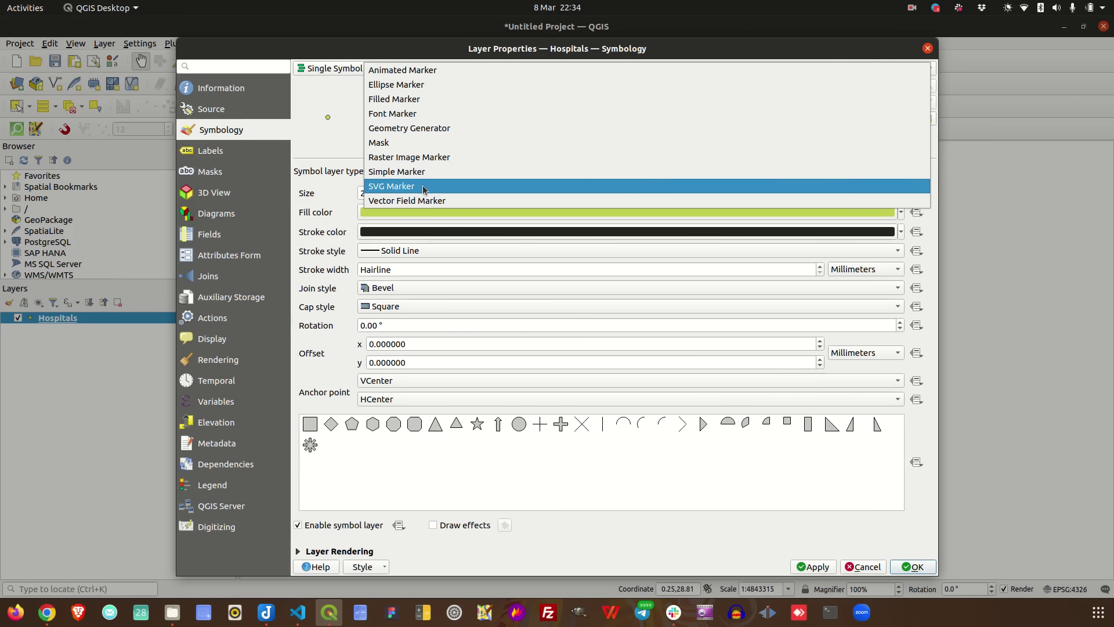
left_click(434, 186)
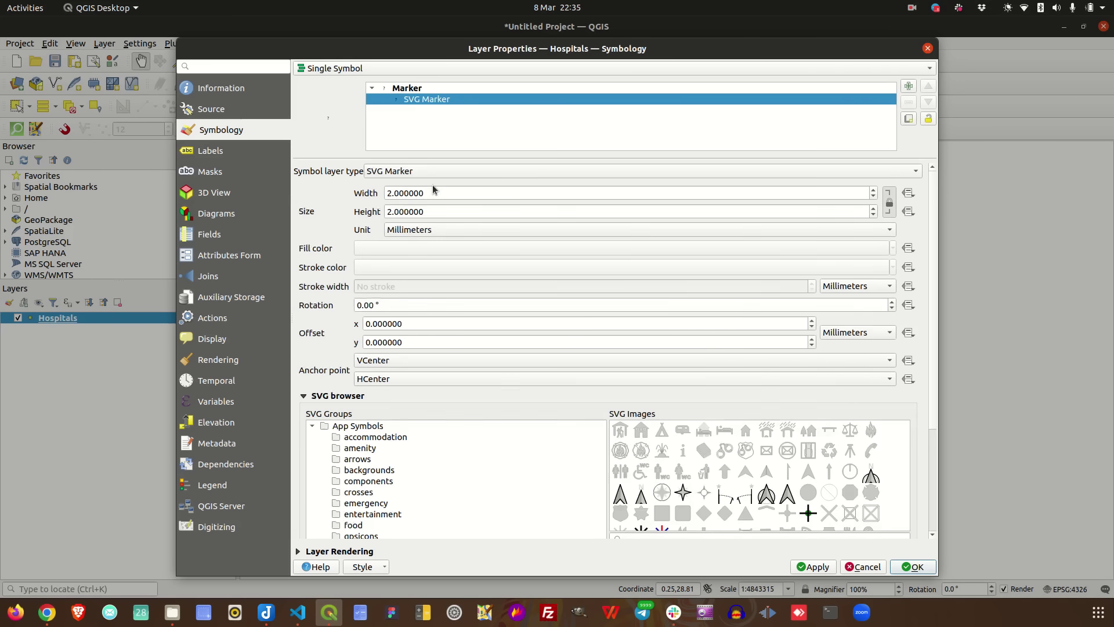
scroll(478, 383, "down", 1)
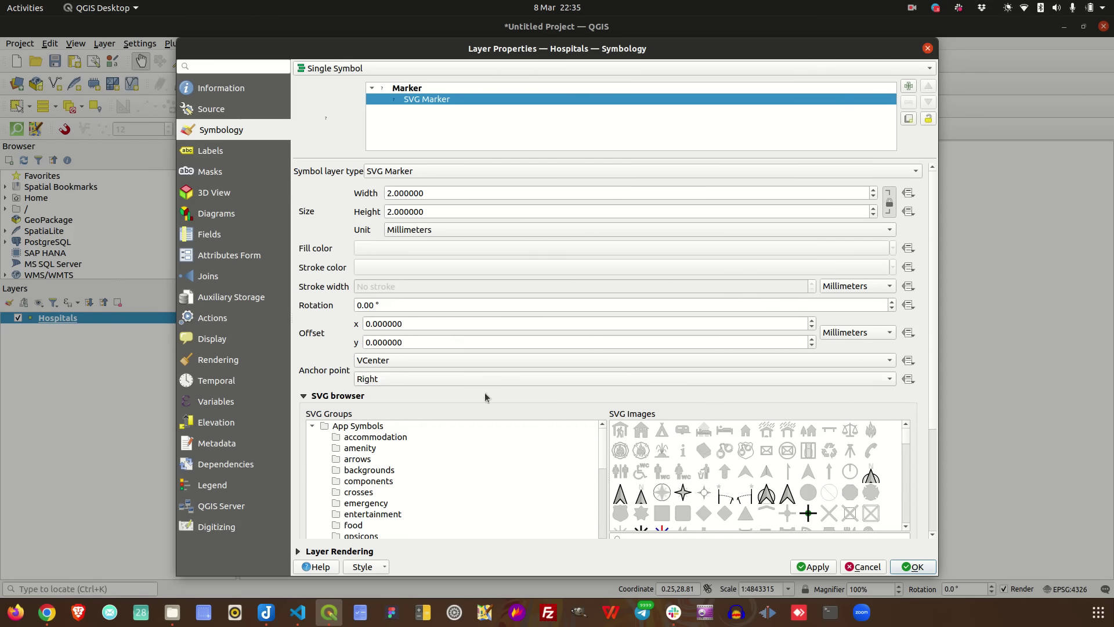
scroll(498, 449, "down", 8)
scroll(493, 463, "down", 1)
scroll(453, 405, "up", 7)
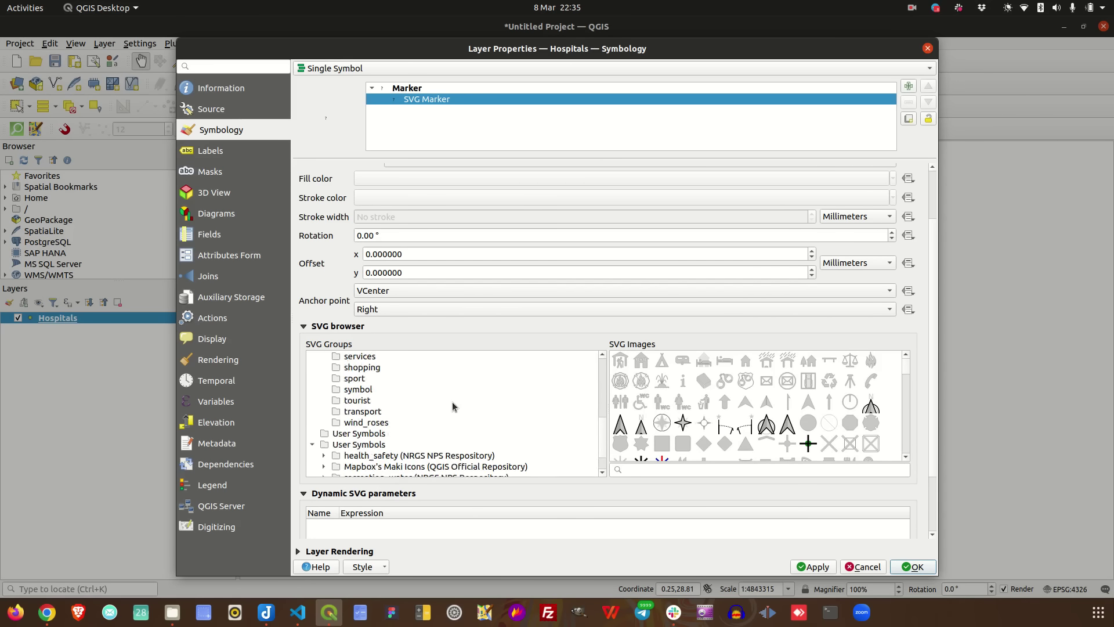
scroll(367, 382, "up", 1)
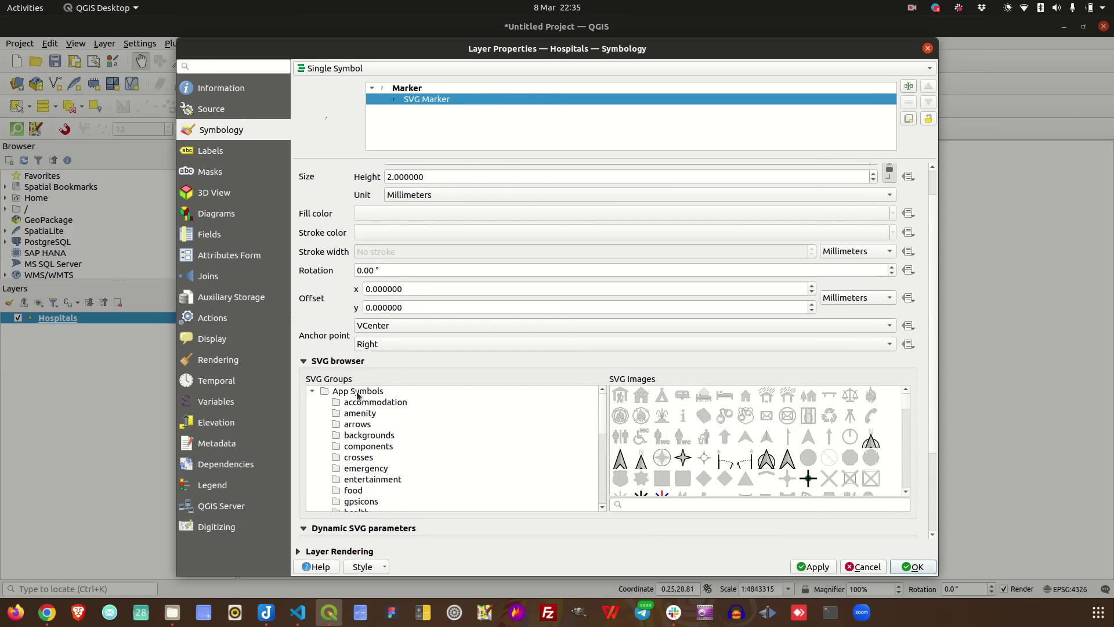
Look through the accommodation, amenity and arrows groups, then collapse App Symbols
left_click(313, 391)
left_click(313, 391)
left_click(355, 404)
left_click(363, 413)
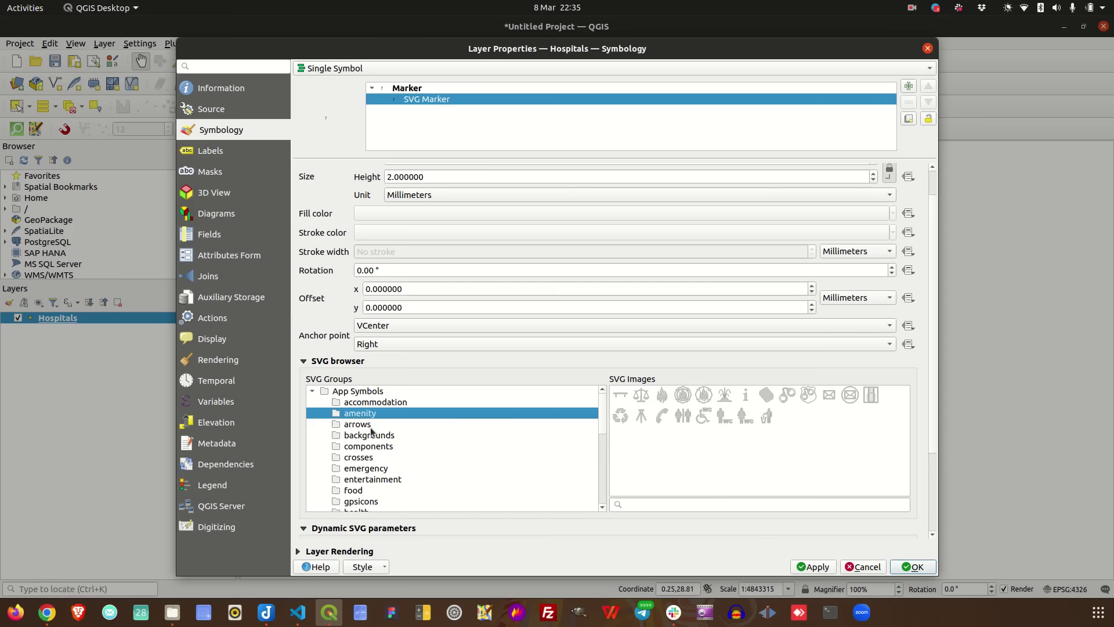
left_click(366, 427)
left_click(313, 391)
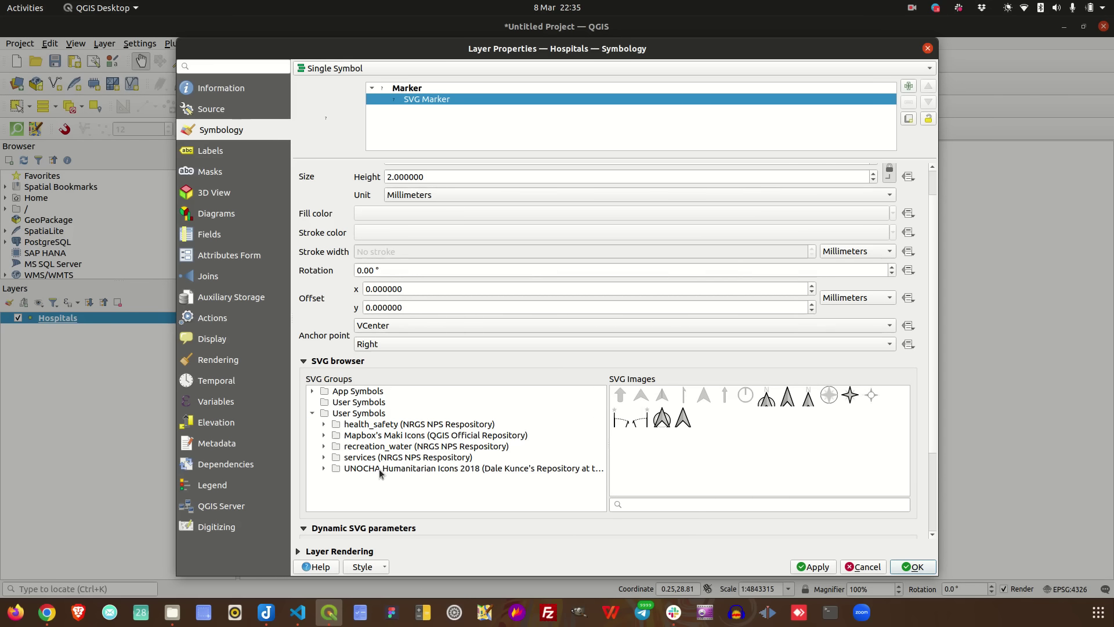
left_click(324, 424)
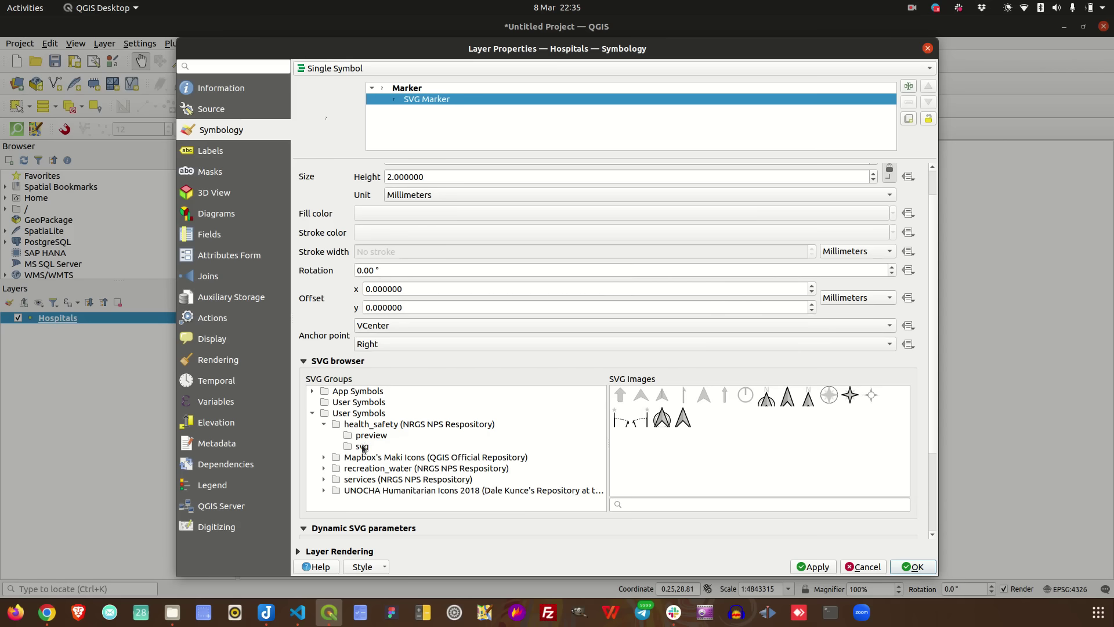
Choose the blue H hospital icon from the health_safety svg folder
left_click(362, 447)
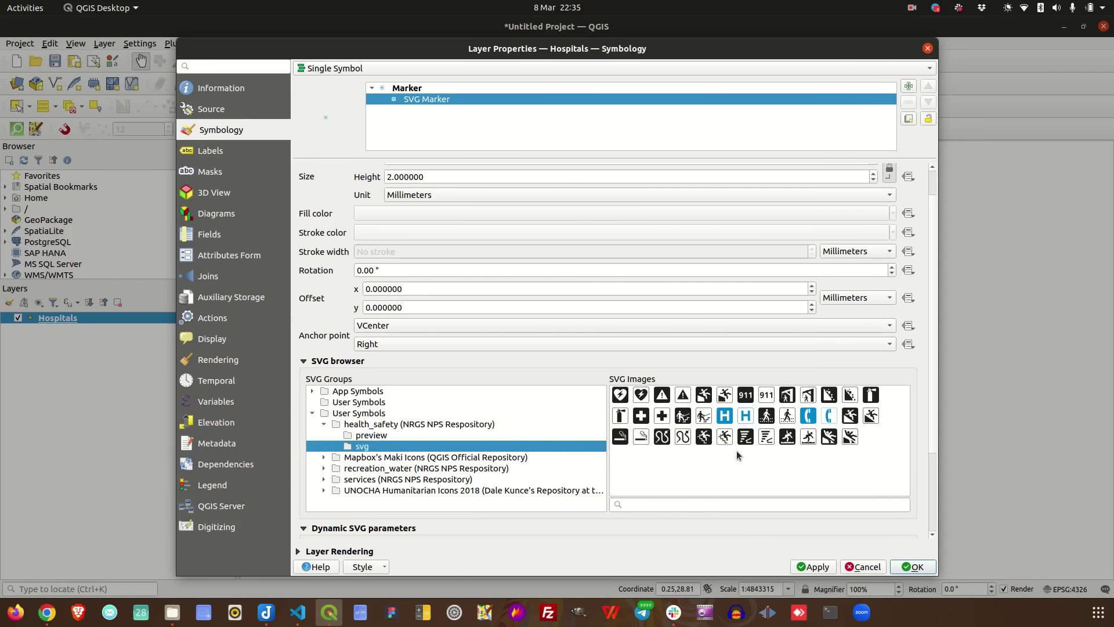
left_click(745, 419)
left_click(725, 419)
left_click(728, 423)
Increase the icon height to 4.8 mm, then apply and confirm the symbology
left_click(873, 174)
left_click(873, 174)
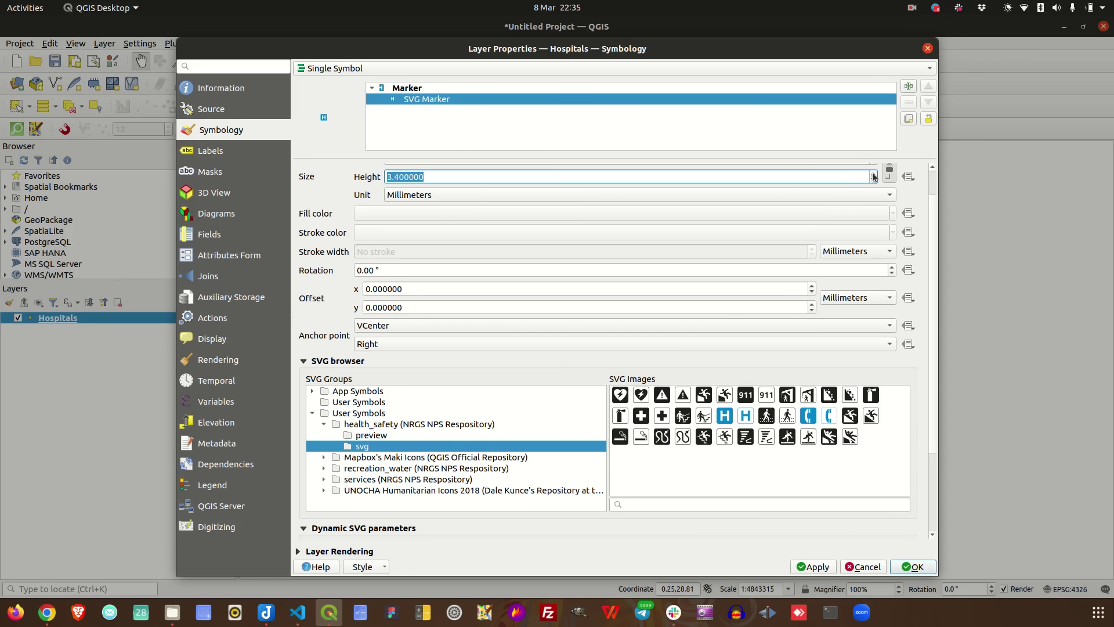
left_click(873, 174)
left_click(874, 174)
left_click(874, 174)
left_click(873, 173)
left_click(873, 174)
left_click(874, 174)
left_click(873, 174)
left_click(815, 569)
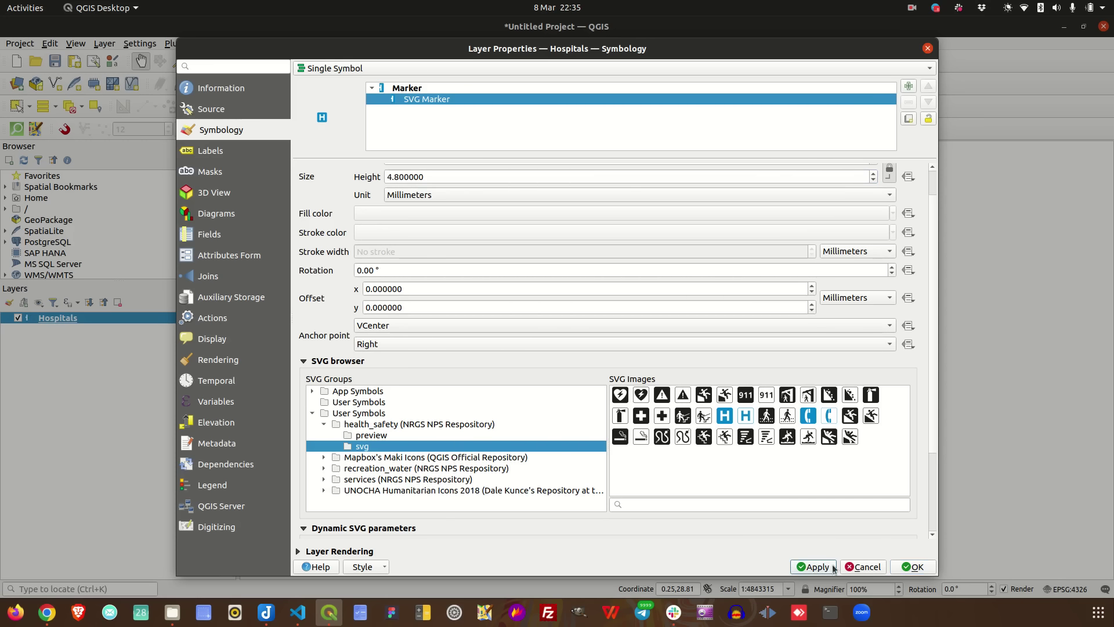
left_click(911, 567)
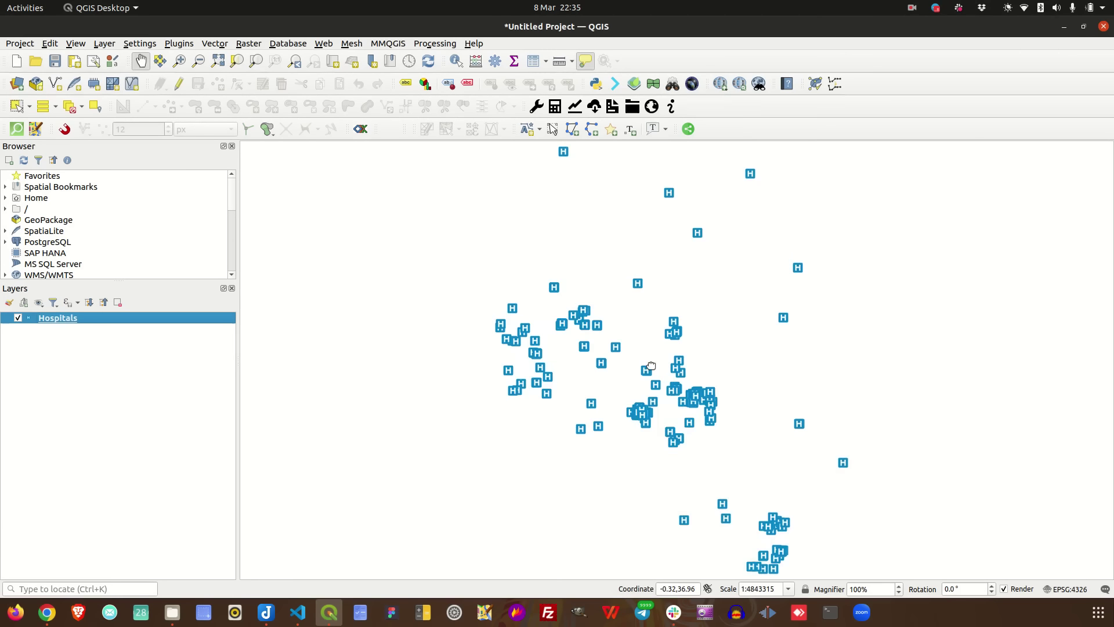
Zoom the map in to about 1:18700 so the hospital H markers separate
scroll(677, 427, "up", 6)
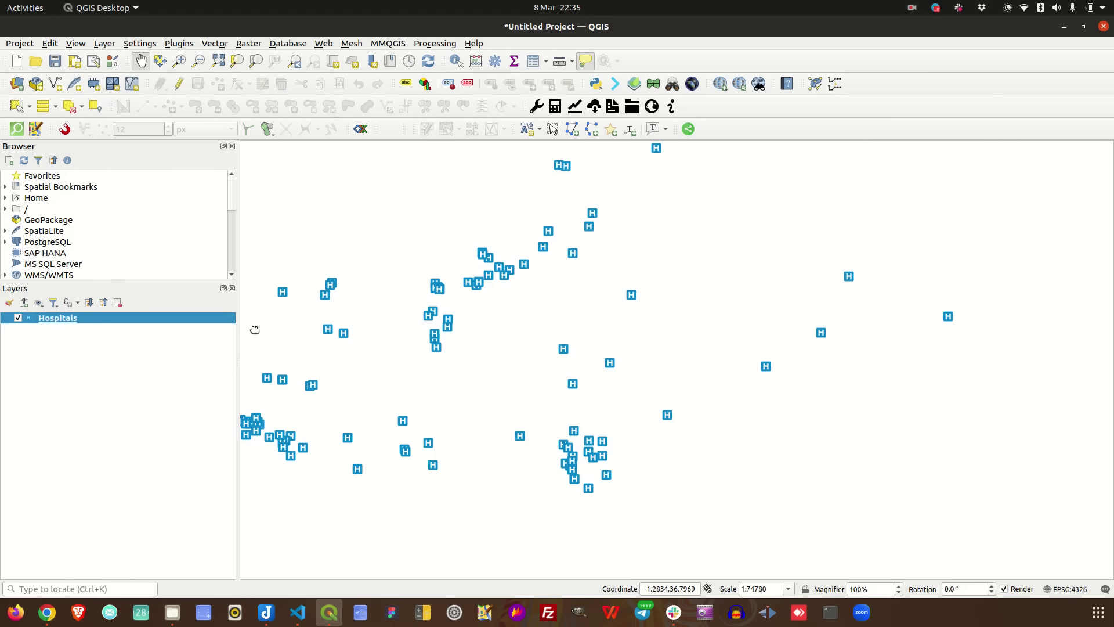
scroll(629, 344, "up", 2)
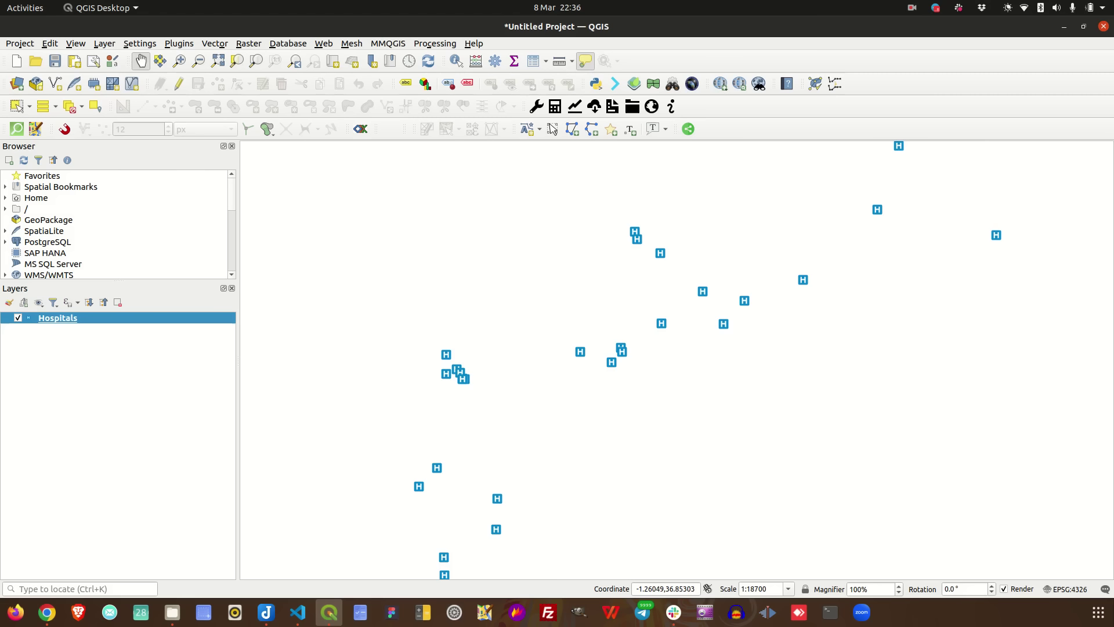
Reopen Resource Sharing with the search cleared and view the UNOCHA and Swedish Landmäteriet collections
left_click(689, 129)
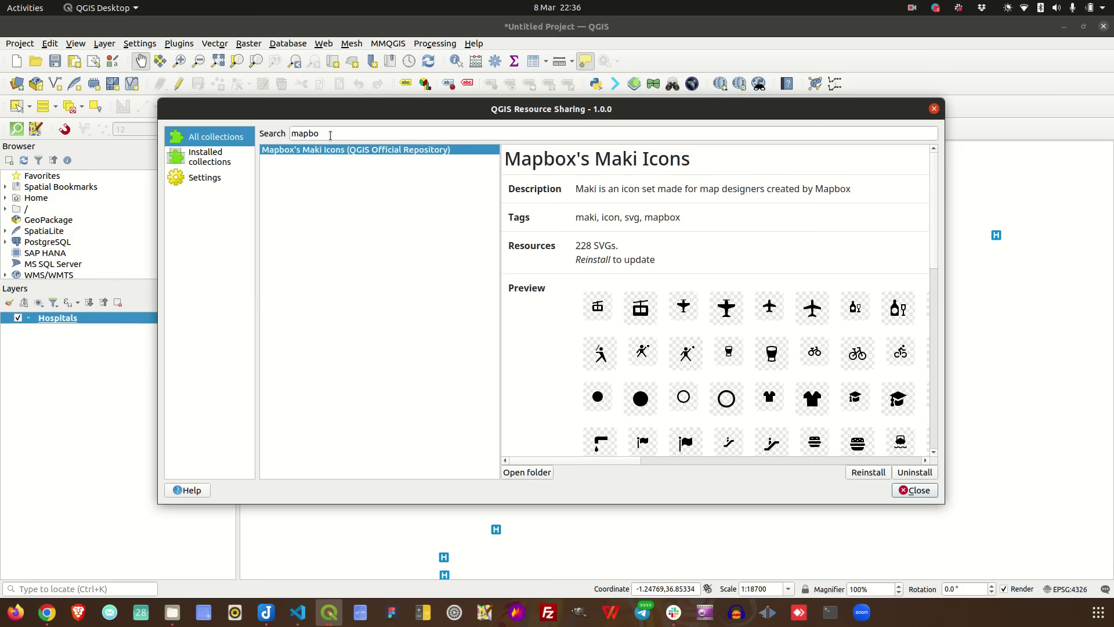
left_click(331, 134)
key("BackSpace")
key("BackSpace")
key("BackSpace")
key("BackSpace")
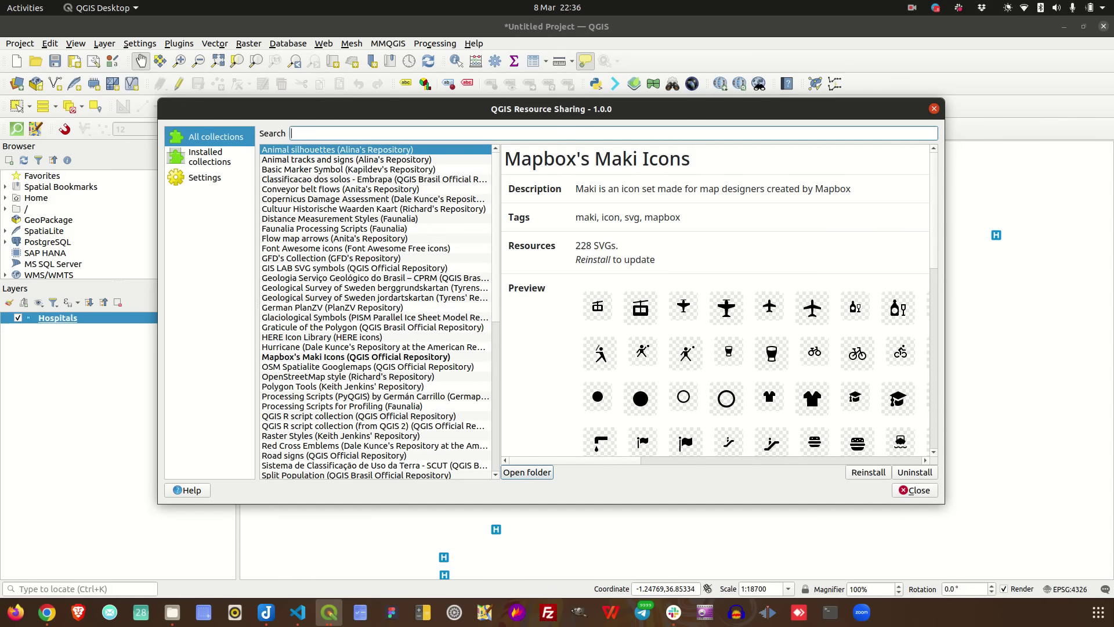
scroll(324, 292, "down", 10)
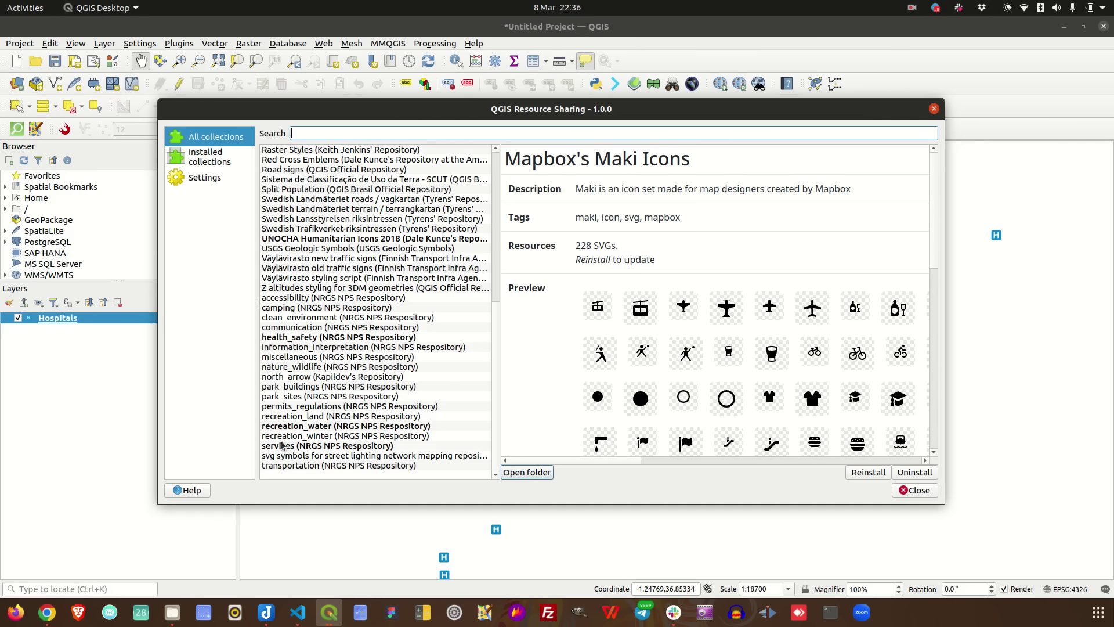
left_click(363, 239)
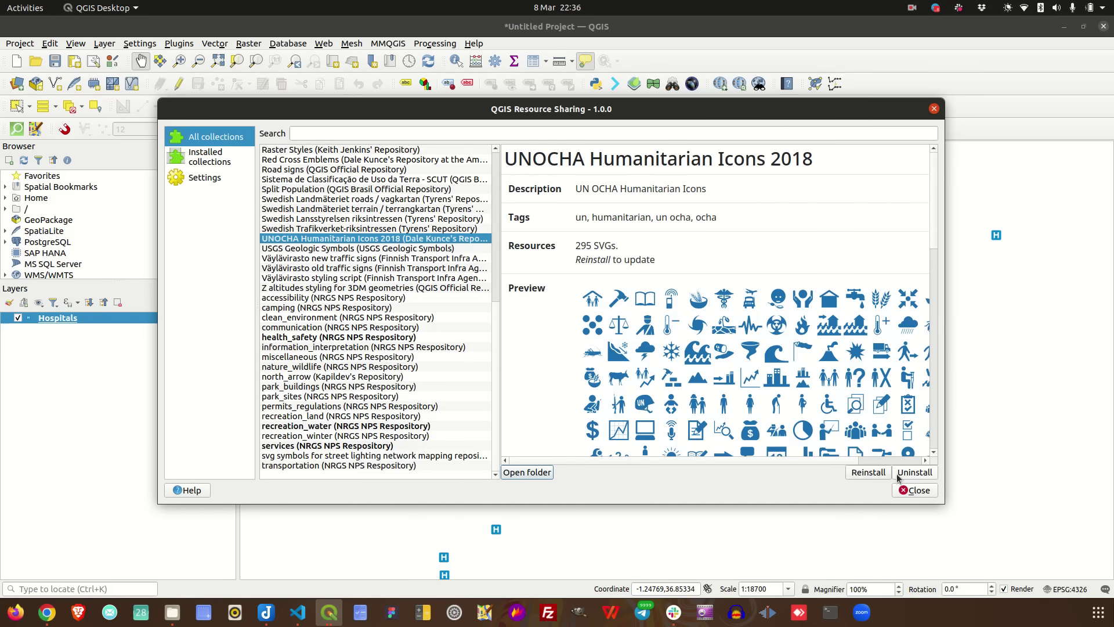
left_click(368, 209)
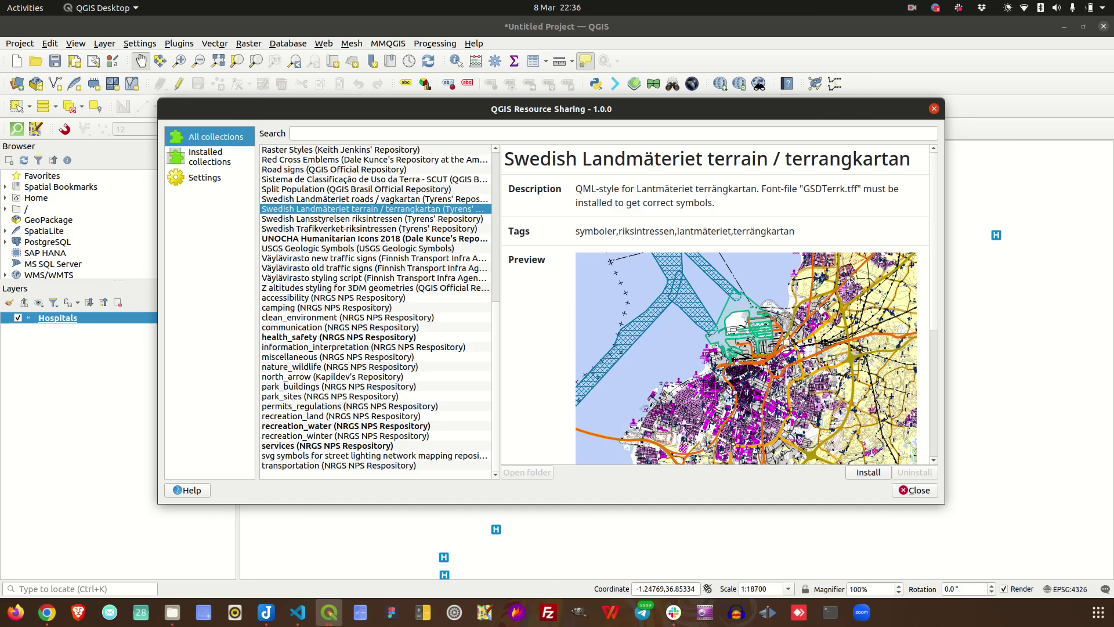
Close the Resource Sharing dialog, leaving the map with blue H hospital icons
left_click(933, 108)
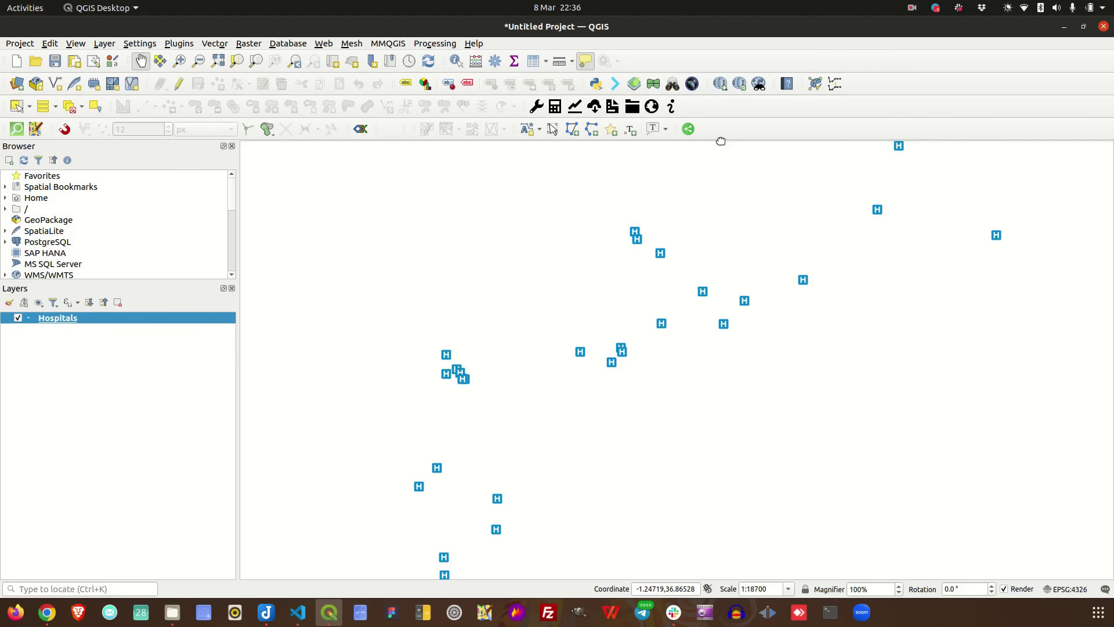